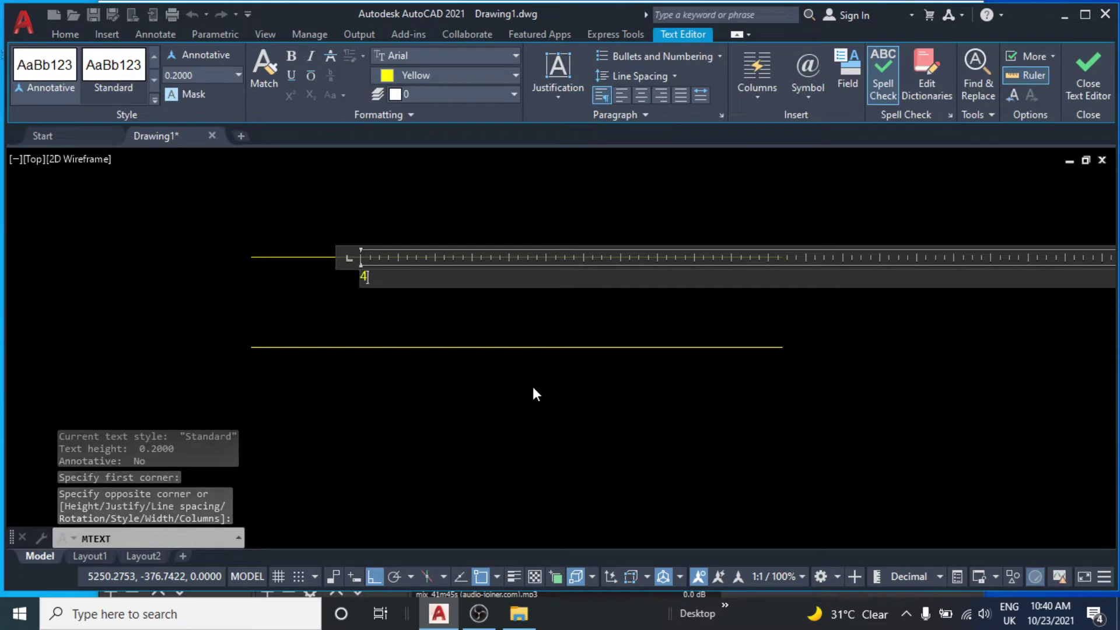
# - Enter SAD-400X300 as the multiline text of the duct label and finish the text
pyautogui.write('SAD')
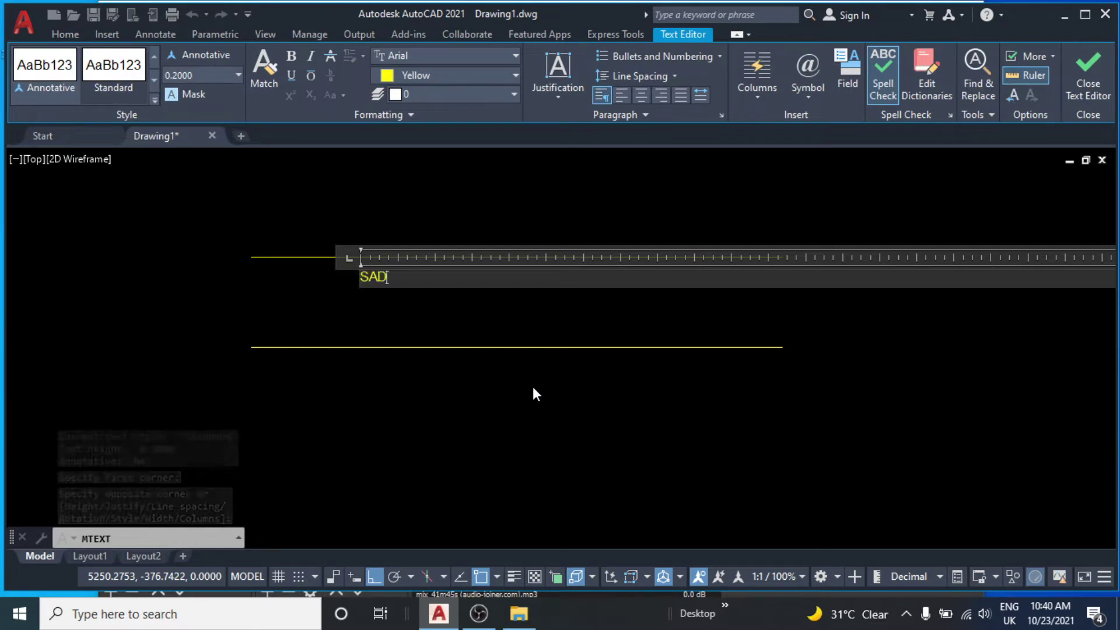
pyautogui.write('-400')
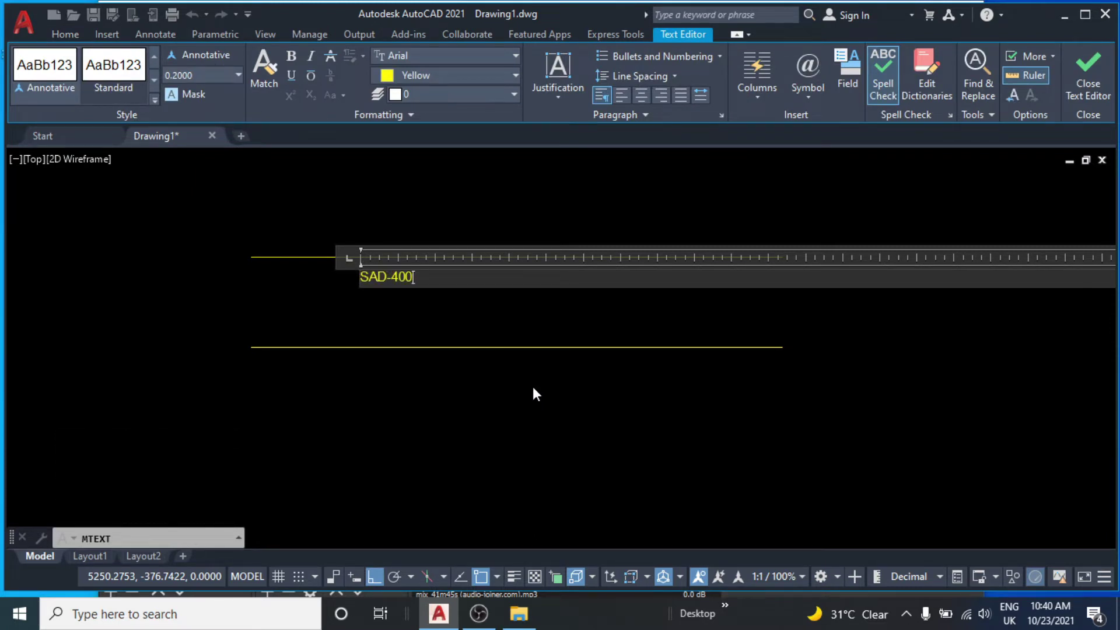
pyautogui.write('X300')
pyautogui.click(533, 386)
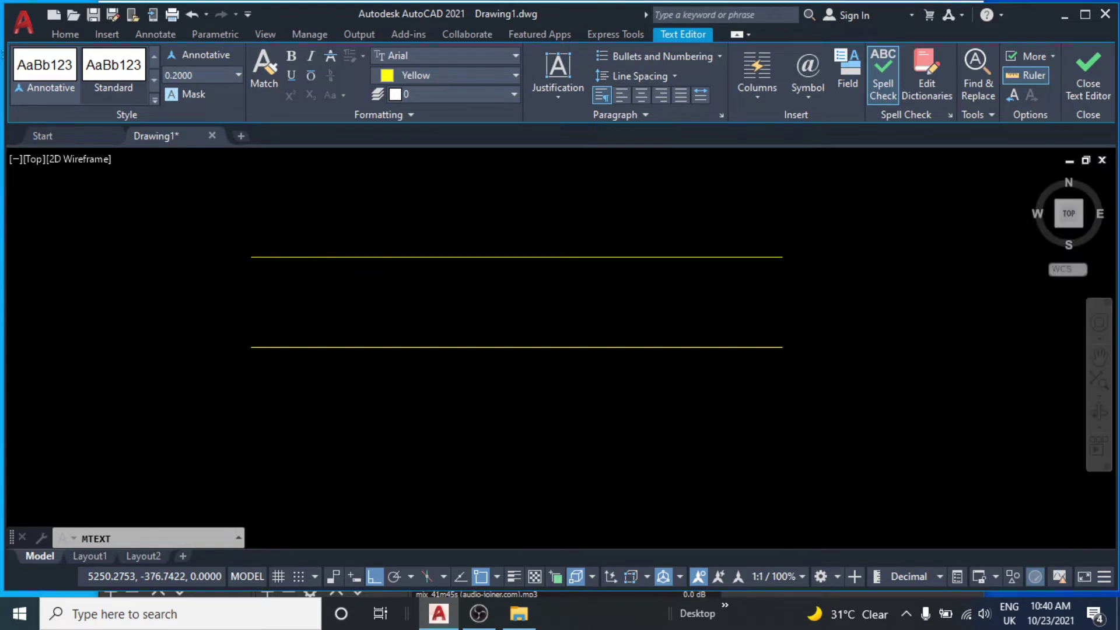
# - Scale the duct label by a factor of 500 from its insertion point
pyautogui.click(453, 260)
pyautogui.click(378, 287)
pyautogui.write('sc')
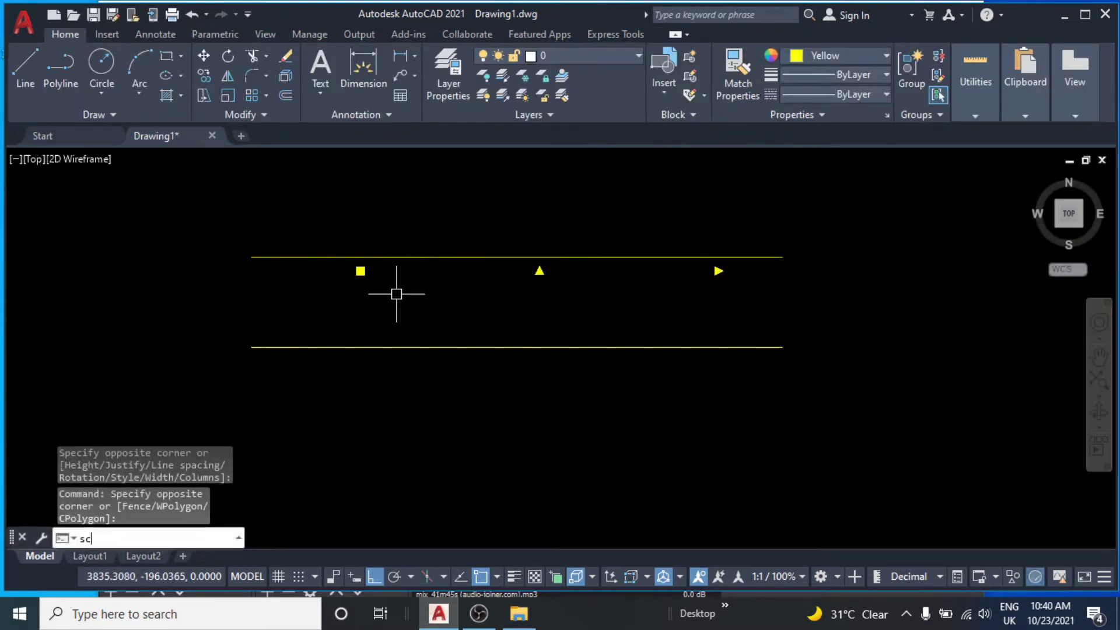
pyautogui.press('Return')
pyautogui.click(361, 271)
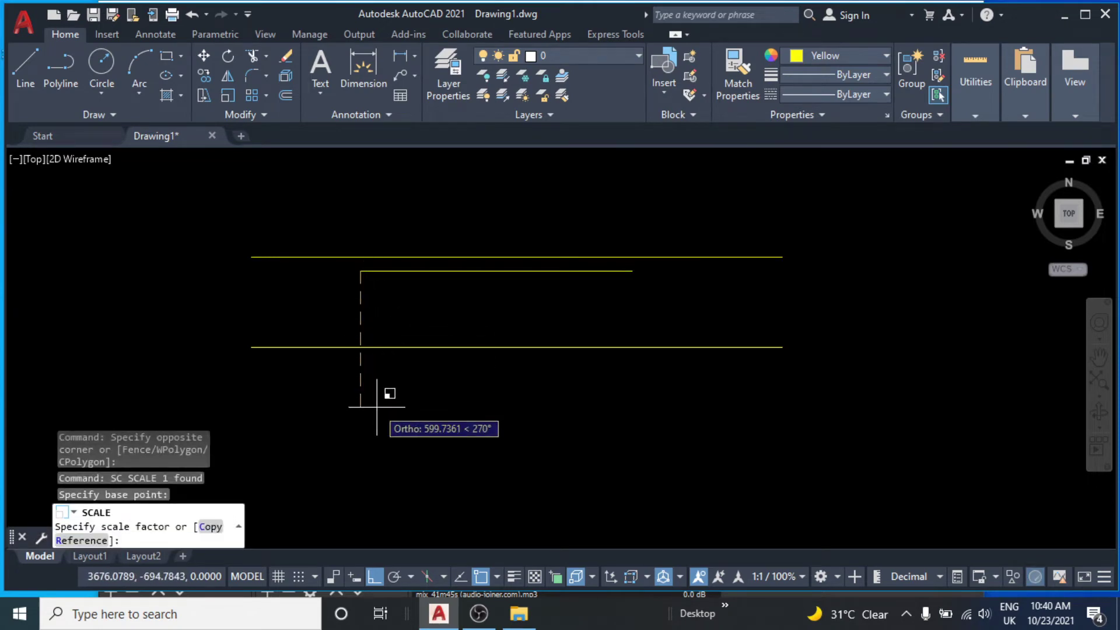
pyautogui.press('Return')
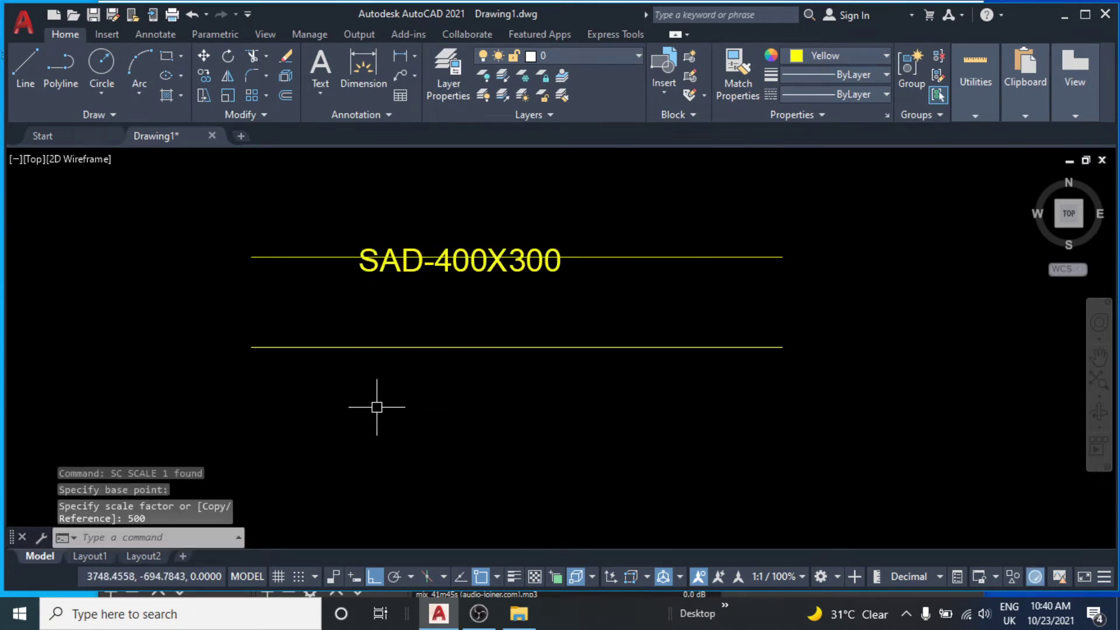
# - Move the SAD-400X300 label straight down so it sits between the two horizontal duct lines
pyautogui.click(524, 270)
pyautogui.moveTo(480, 321); pyautogui.dragTo(513, 312, button='middle')
pyautogui.write('m')
pyautogui.press('Return')
pyautogui.click(583, 417)
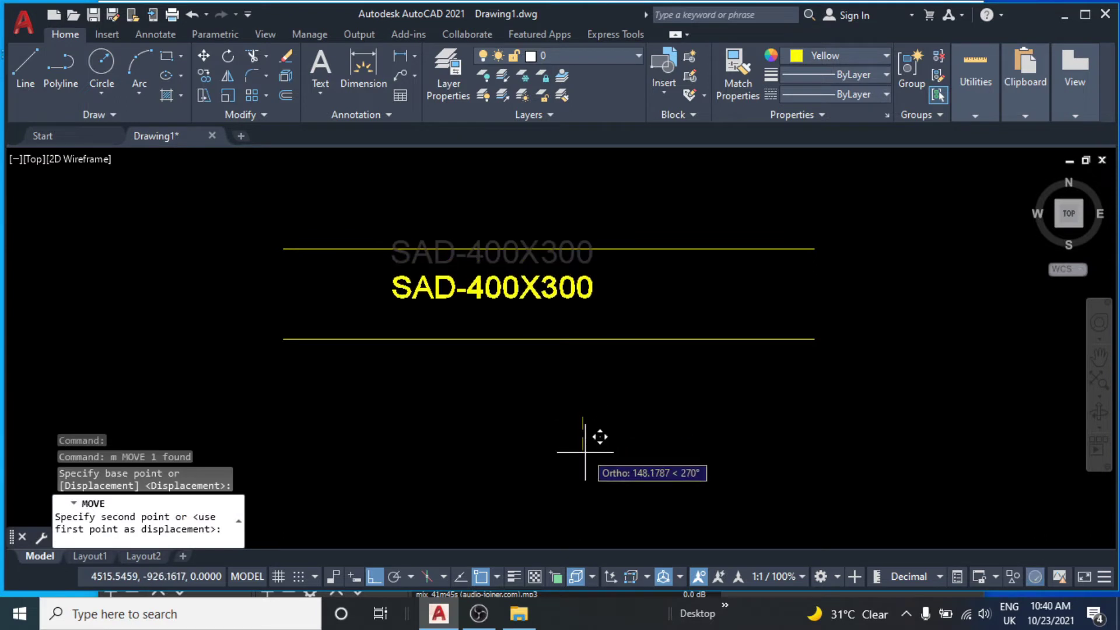
pyautogui.click(585, 459)
pyautogui.scroll(-4, 486, 393)
pyautogui.scroll(4, 521, 353)
pyautogui.moveTo(521, 353); pyautogui.dragTo(486, 353, button='middle')
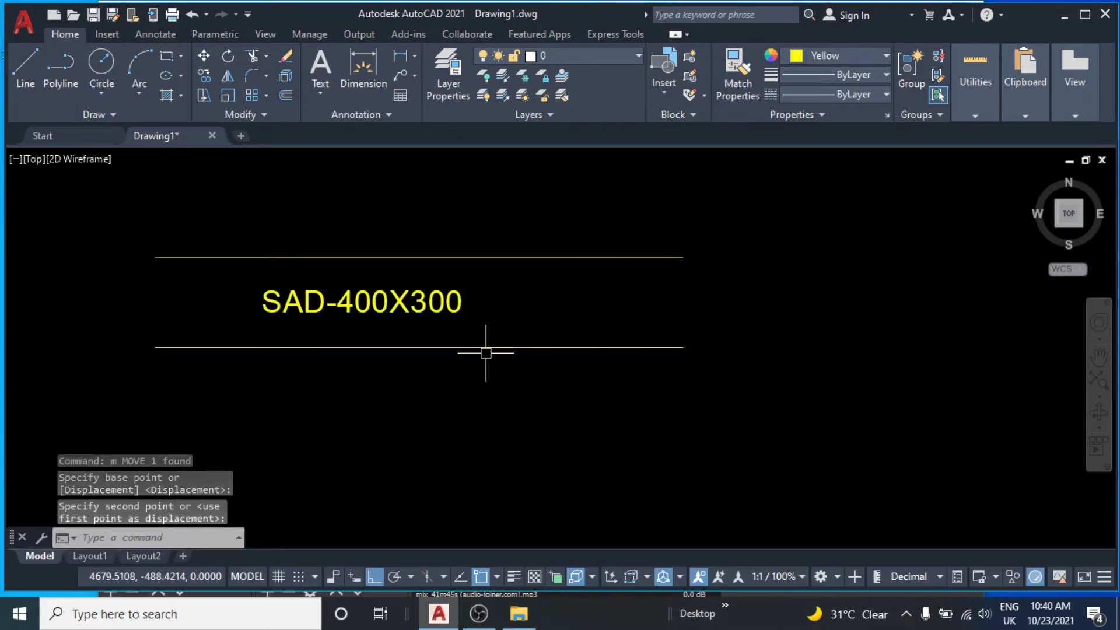
# - Move the SAD-400X300 label horizontally to the middle of the duct's length
pyautogui.press('Return')
pyautogui.click(432, 426)
pyautogui.click(496, 418)
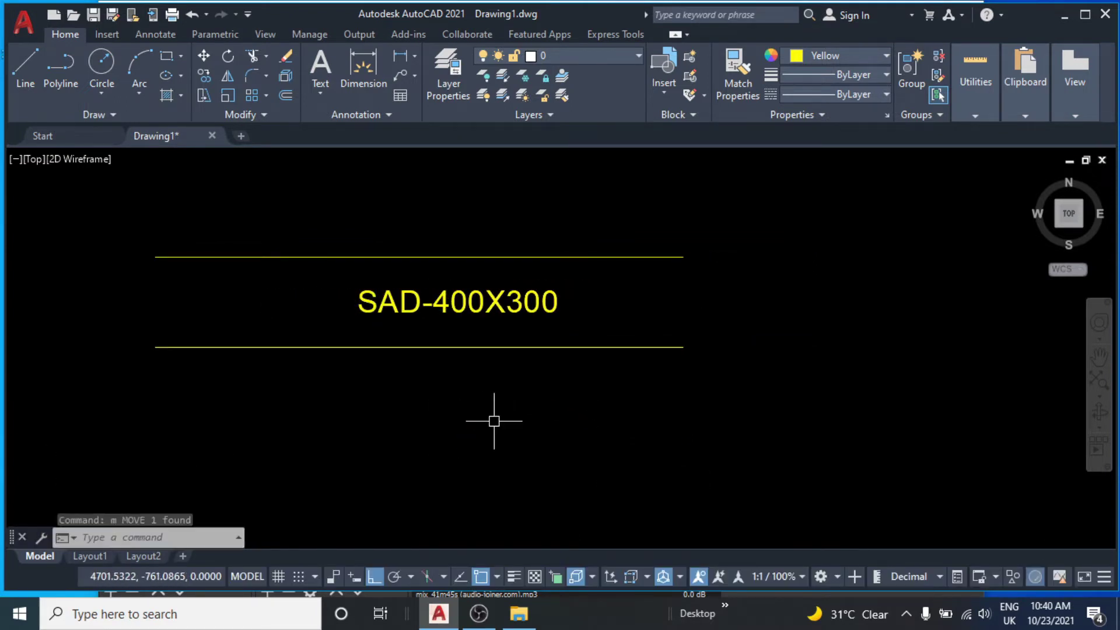
pyautogui.press('Escape')
pyautogui.press('Escape')
pyautogui.moveTo(495, 417); pyautogui.dragTo(550, 328, button='middle')
pyautogui.scroll(-3, 532, 339)
pyautogui.press('Escape')
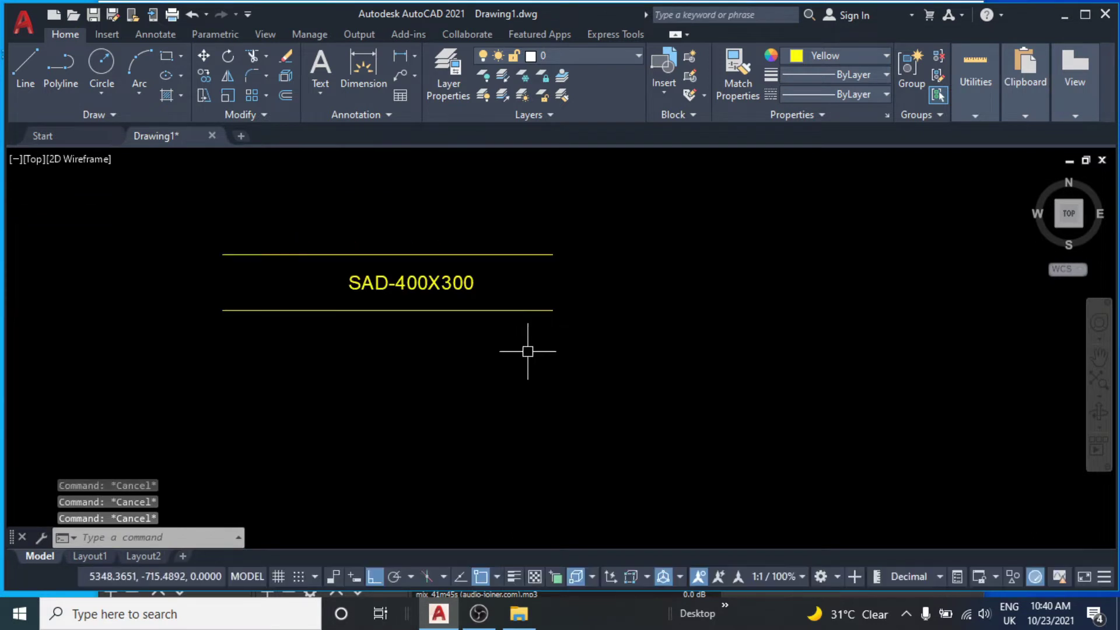
# - Draw a vertical line downward from the right end of the lower duct line
pyautogui.write('1')
pyautogui.press('Return')
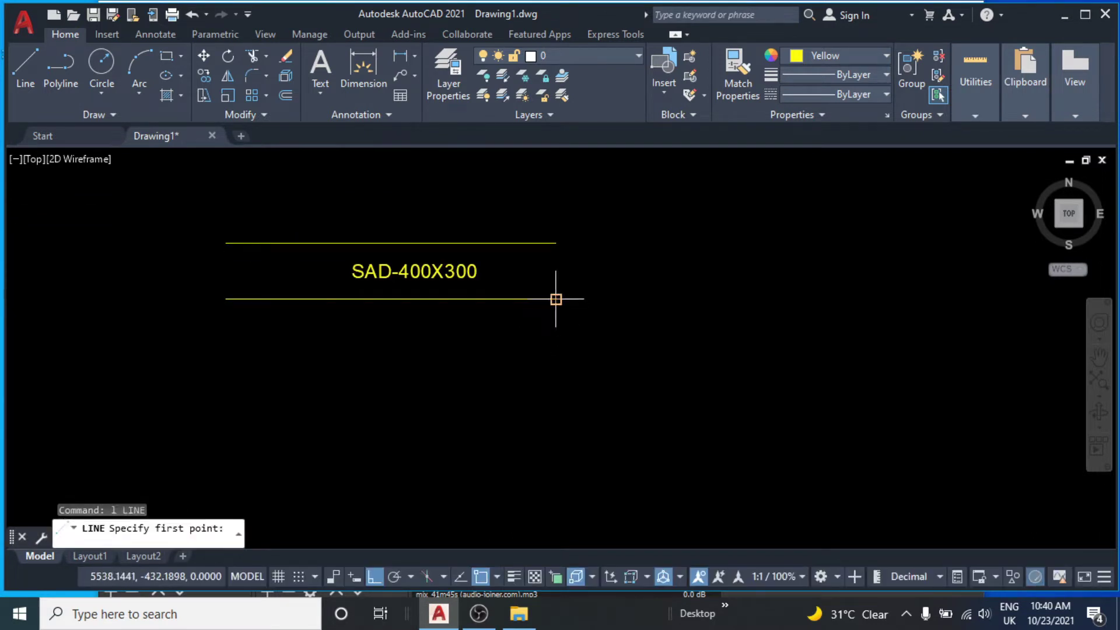
pyautogui.click(556, 299)
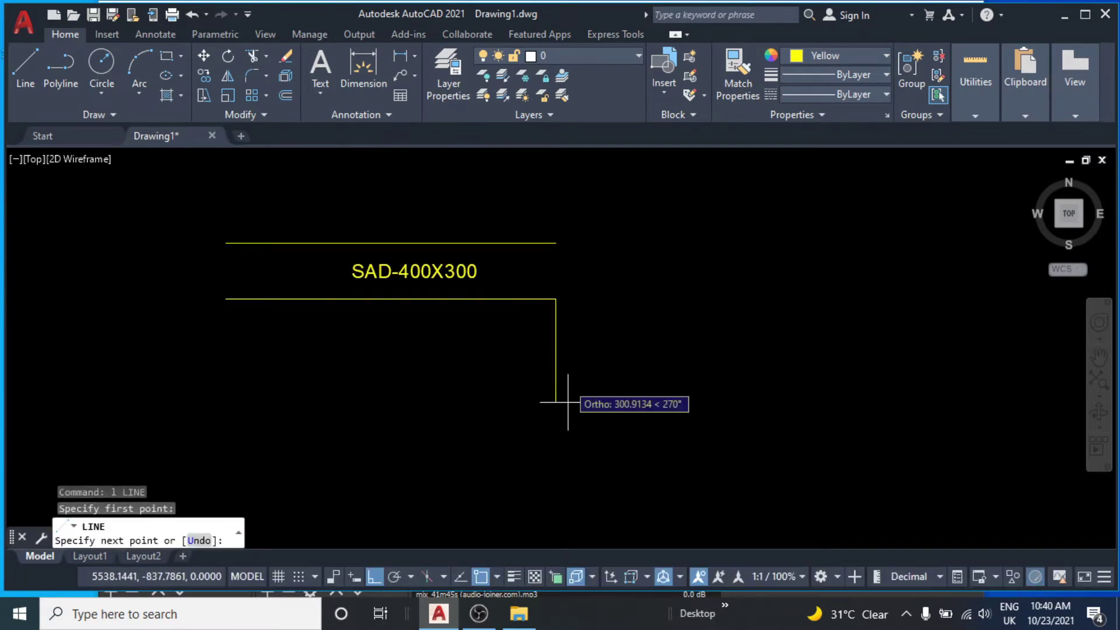
pyautogui.click(569, 448)
pyautogui.press('Escape')
pyautogui.moveTo(510, 333); pyautogui.dragTo(531, 372, button='middle')
pyautogui.press('Escape')
pyautogui.press('Escape')
# - Offset the vertical line 400 to the right to form the second side of the branch duct
pyautogui.scroll(4, 533, 373)
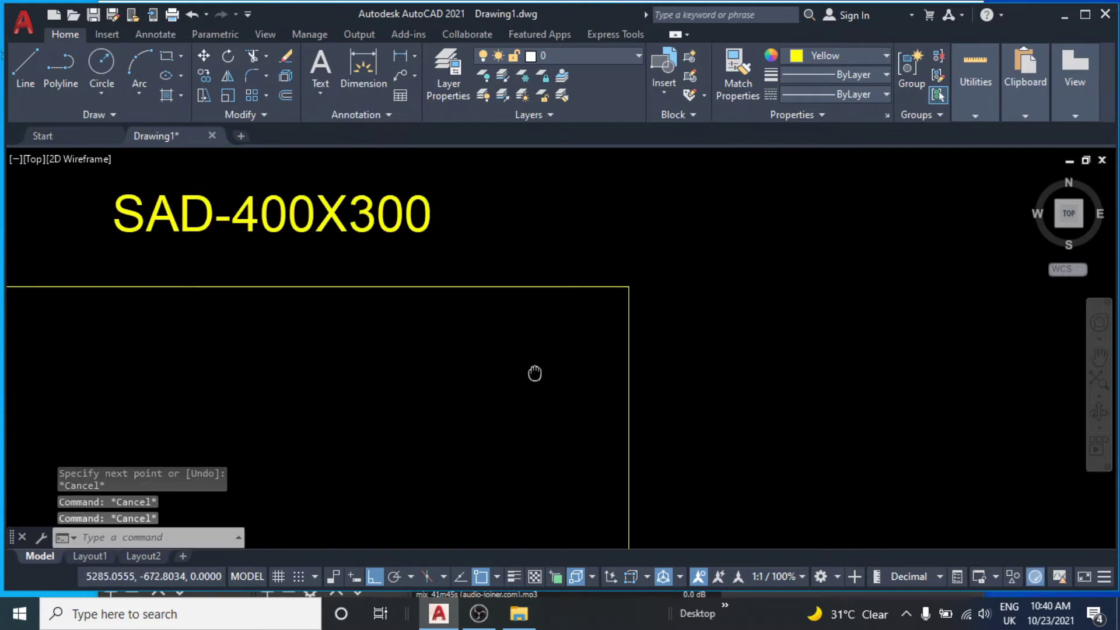
pyautogui.scroll(-4, 523, 373)
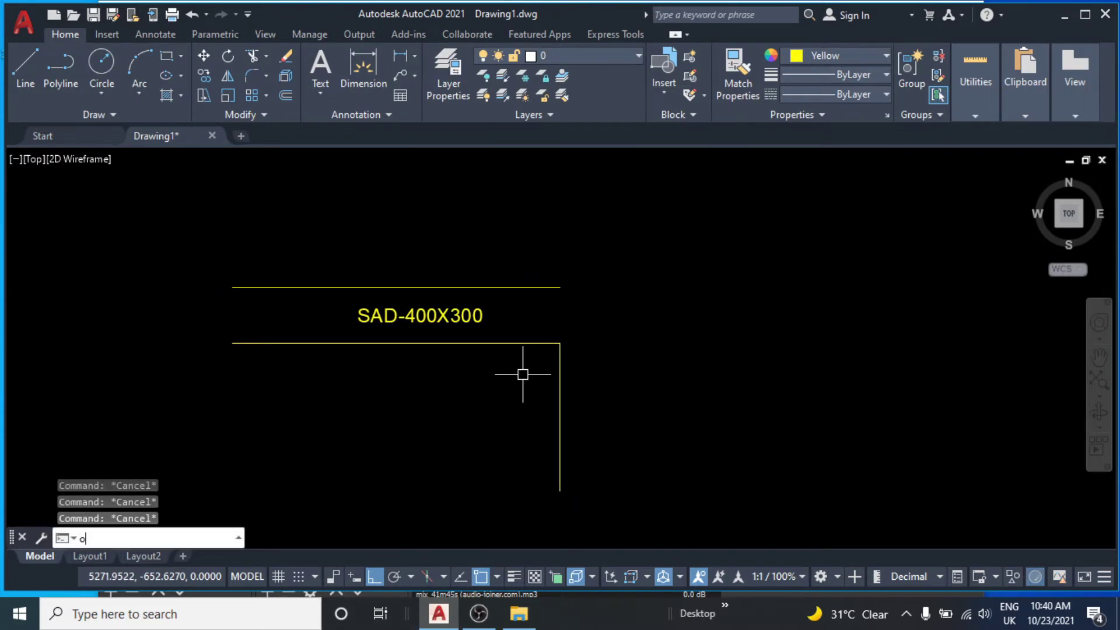
pyautogui.press('Return')
pyautogui.click(563, 356)
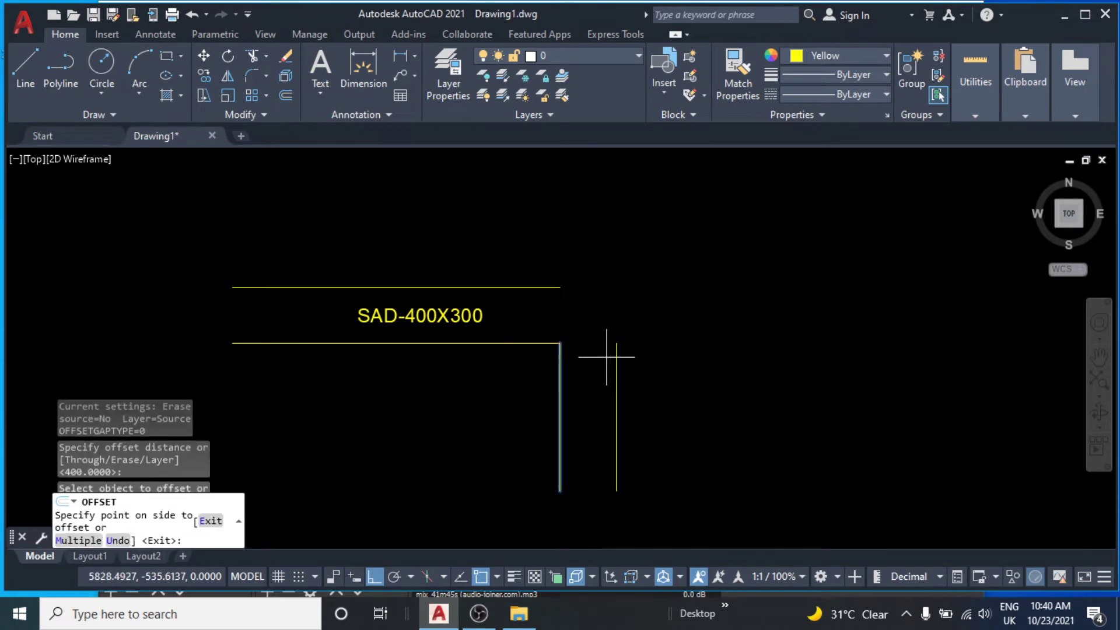
pyautogui.click(608, 358)
pyautogui.press('Escape')
pyautogui.press('Escape')
pyautogui.press('Escape')
pyautogui.moveTo(547, 335)
pyautogui.mouseDown(button='middle')
pyautogui.moveTo(597, 325)
pyautogui.moveTo(562, 338)
pyautogui.mouseUp(button='middle')
pyautogui.press('Escape')
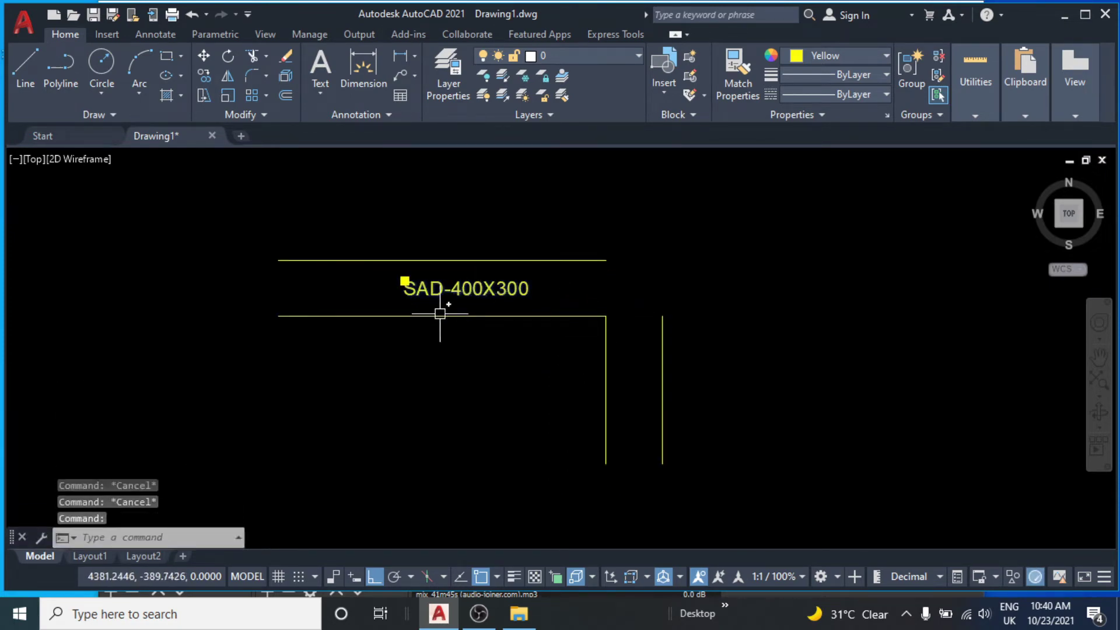
pyautogui.moveTo(440, 309); pyautogui.dragTo(474, 307, button='middle')
pyautogui.write('co')
pyautogui.press('Return')
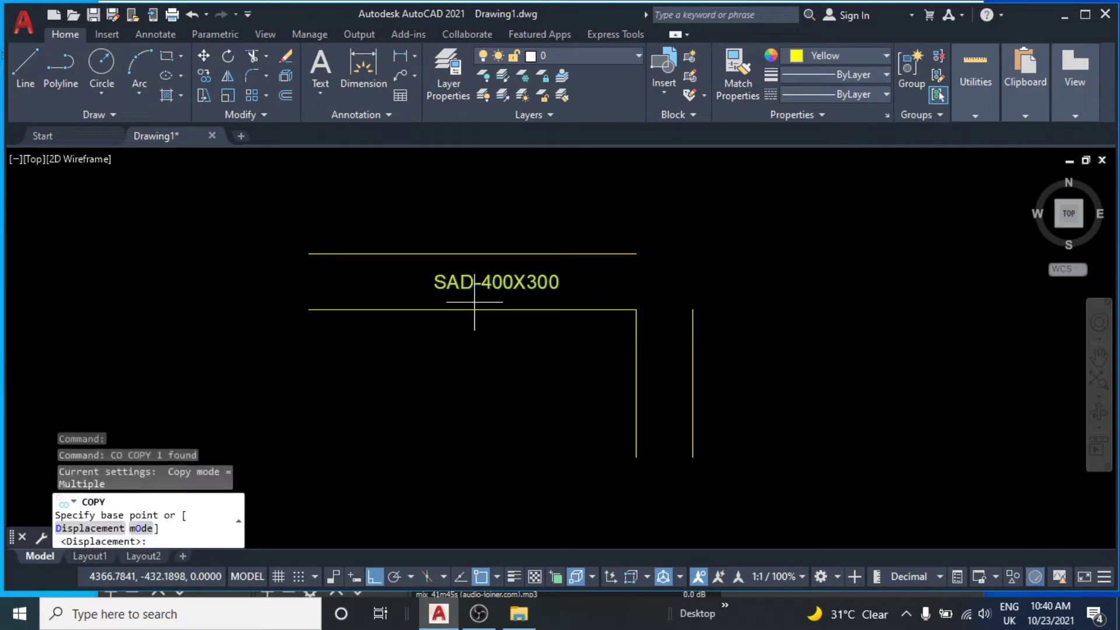
pyautogui.press('Escape')
# - Draw a quick leader with Ortho off, from the 400 in the duct label diagonally down and left to below the duct
pyautogui.write('ql')
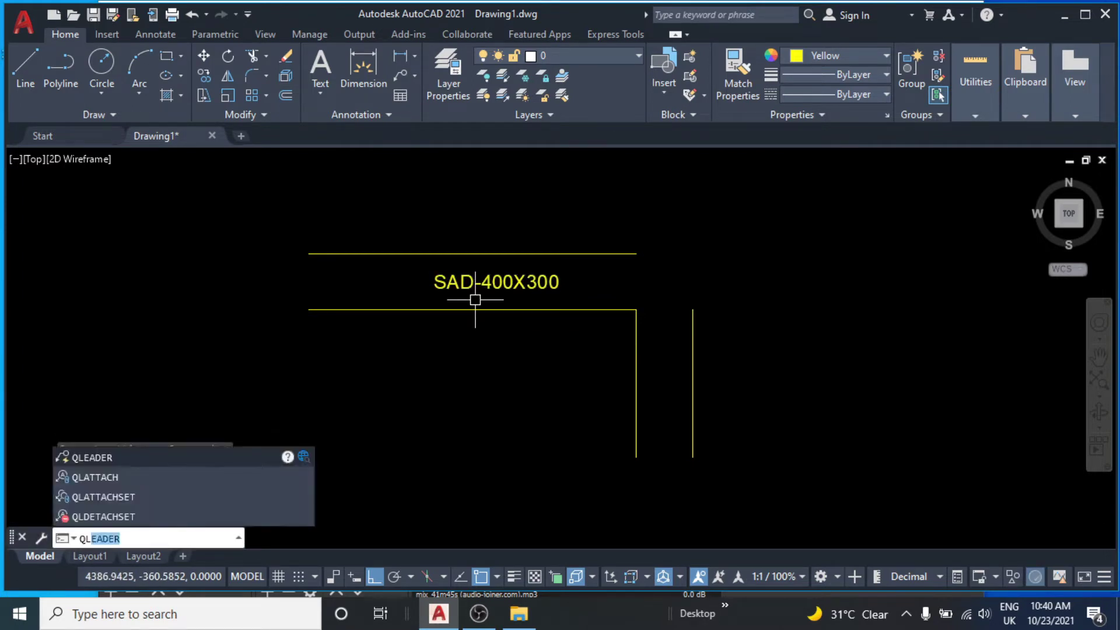
pyautogui.press('Return')
pyautogui.scroll(4, 478, 296)
pyautogui.click(505, 276)
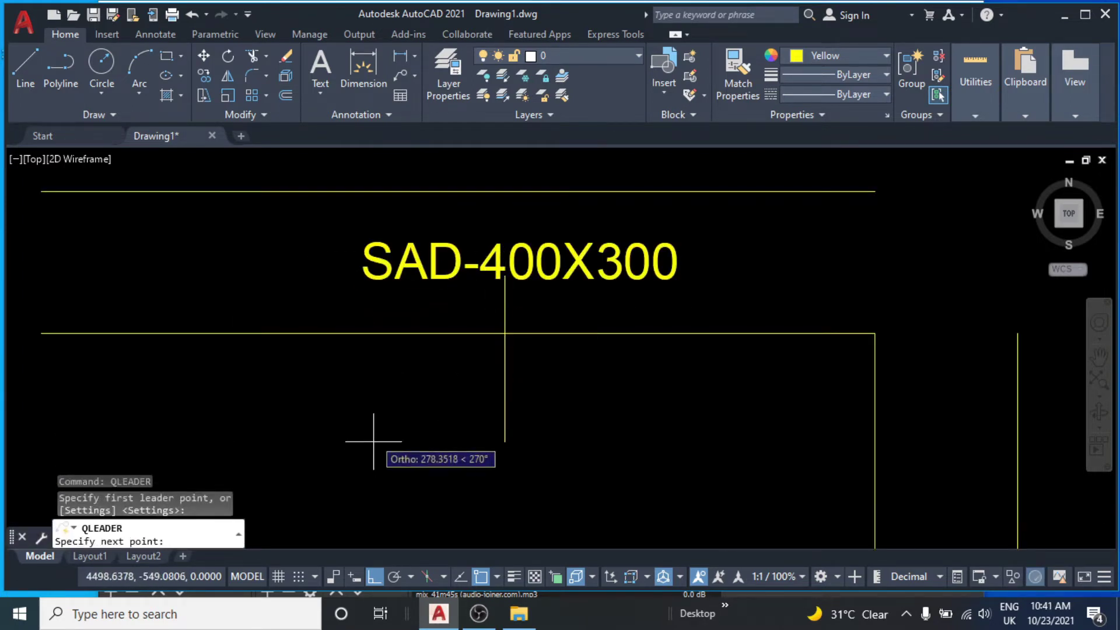
pyautogui.press('F8')
pyautogui.moveTo(408, 529); pyautogui.dragTo(424, 389, button='middle')
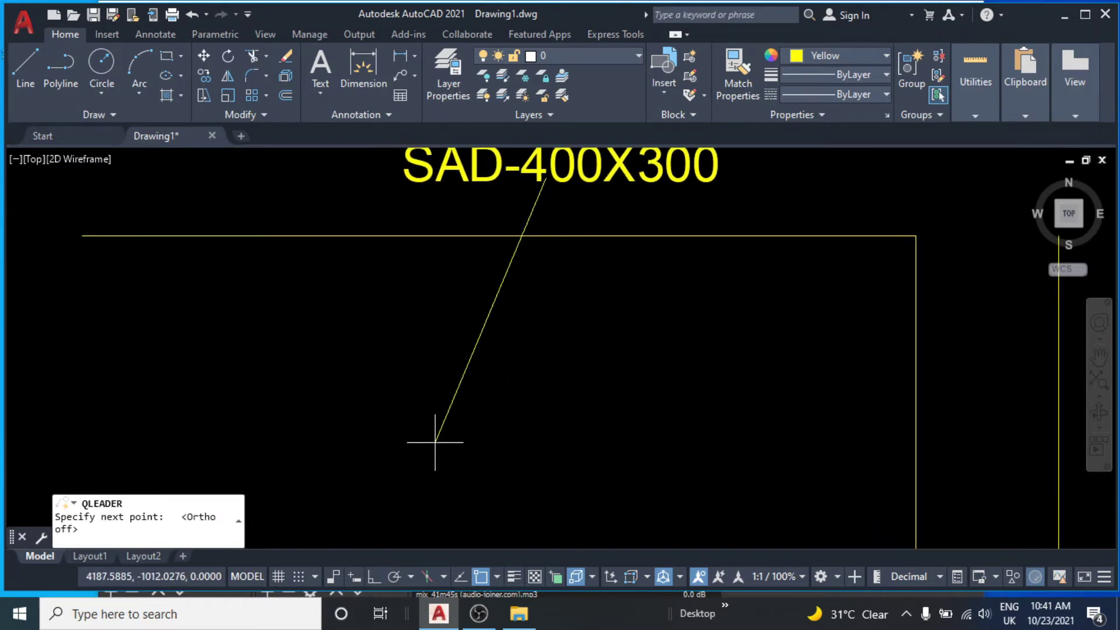
pyautogui.click(436, 441)
pyautogui.press('Escape')
# - Set the leader's arrow size to 150 after trying 500 and 250
pyautogui.click(453, 393)
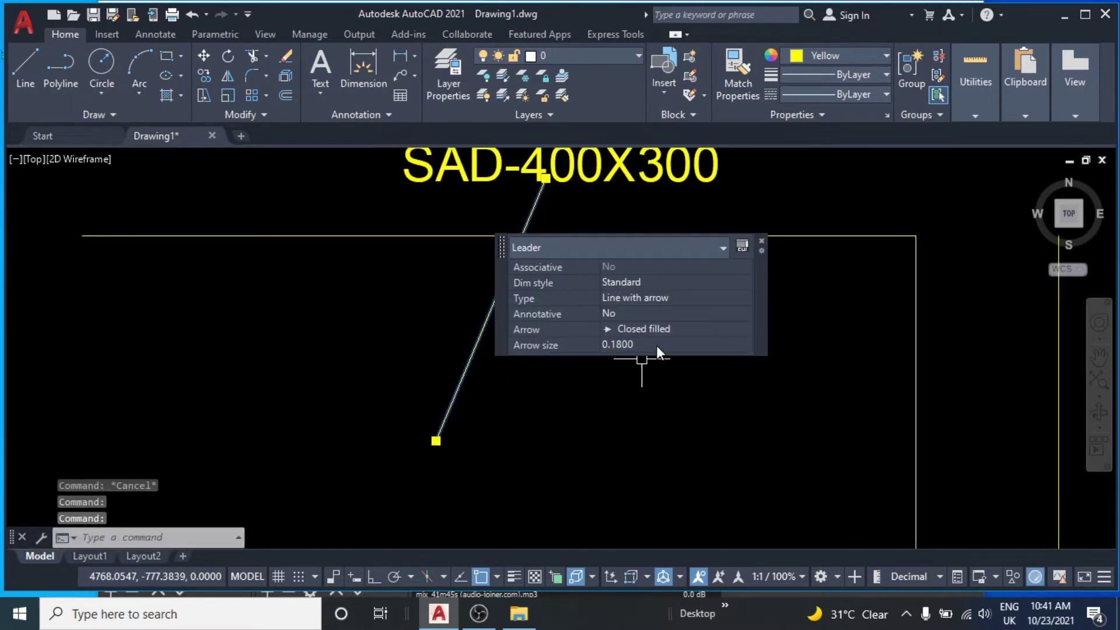
pyautogui.click(654, 345)
pyautogui.write('500')
pyautogui.press('Return')
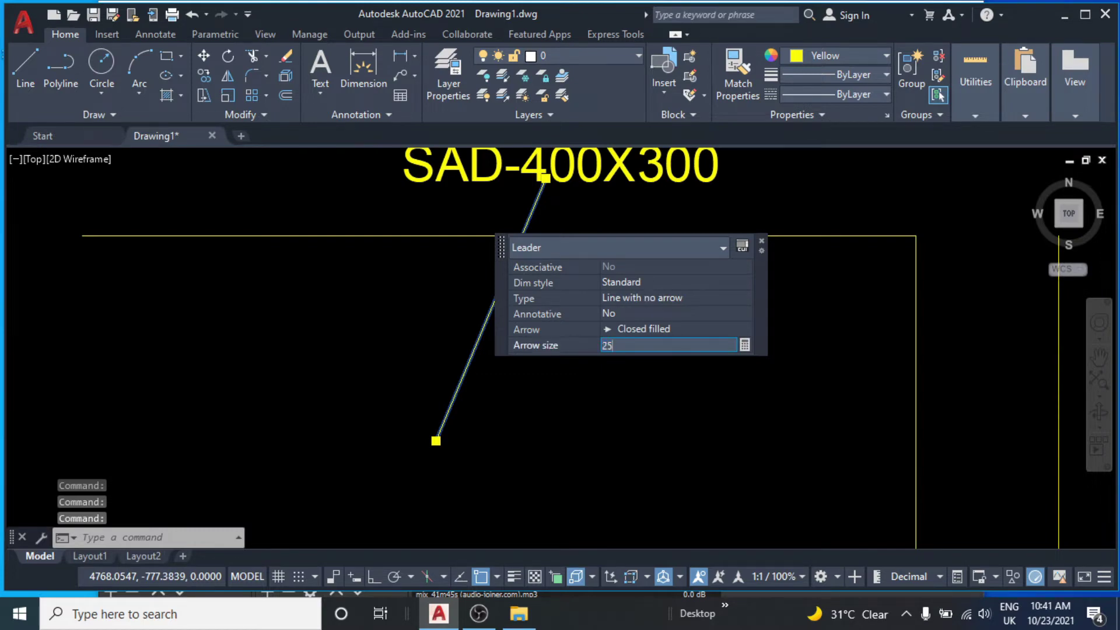
pyautogui.press('Return')
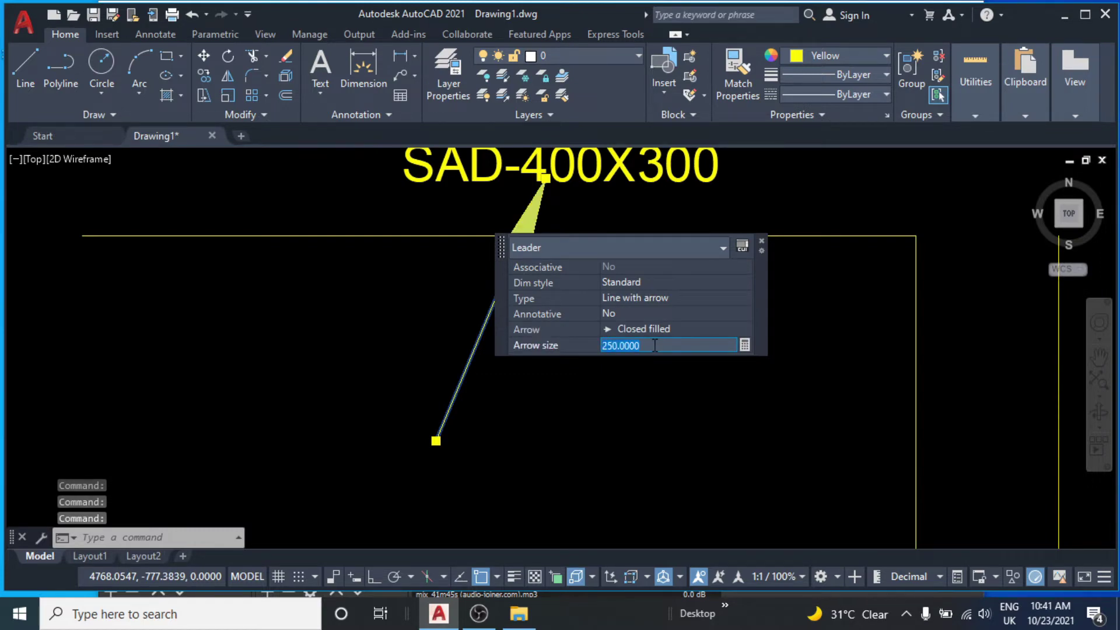
pyautogui.write('150')
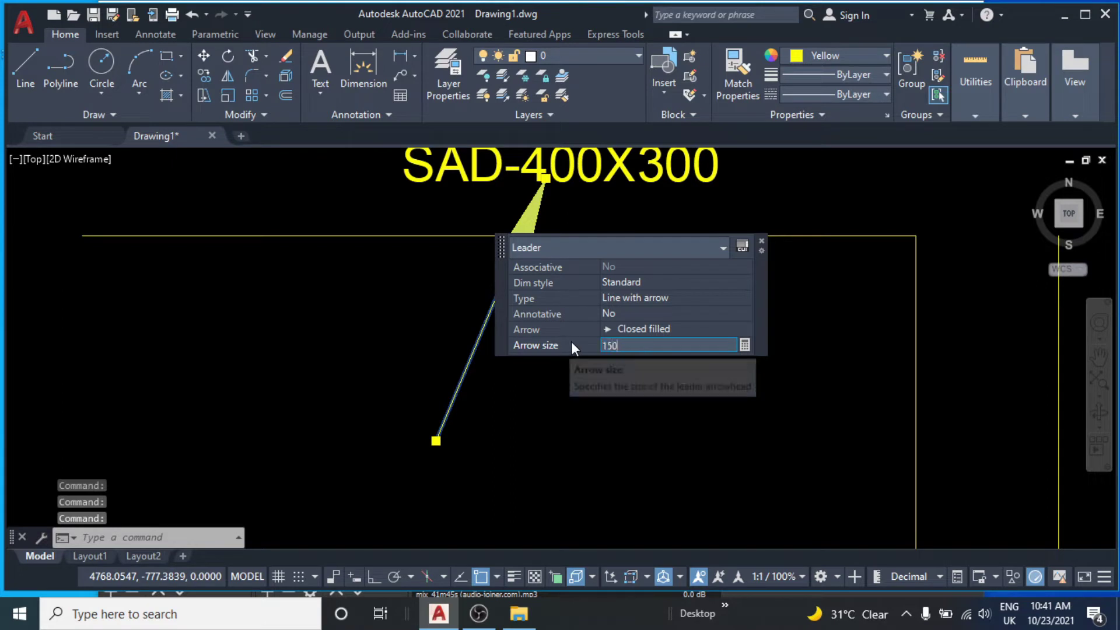
pyautogui.press('Return')
pyautogui.press('Escape')
pyautogui.press('Escape')
pyautogui.scroll(-2, 588, 413)
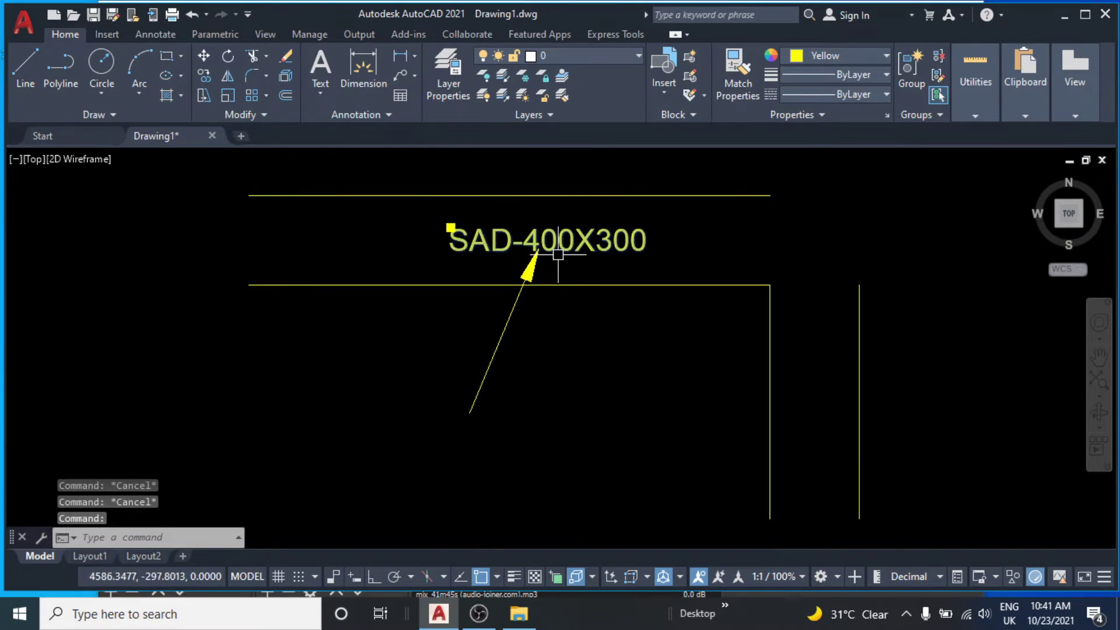
# - Copy the SAD-400X300 label to just below the tail of the leader
pyautogui.write('co')
pyautogui.press('Return')
pyautogui.click(561, 228)
pyautogui.moveTo(433, 383); pyautogui.dragTo(427, 343, button='middle')
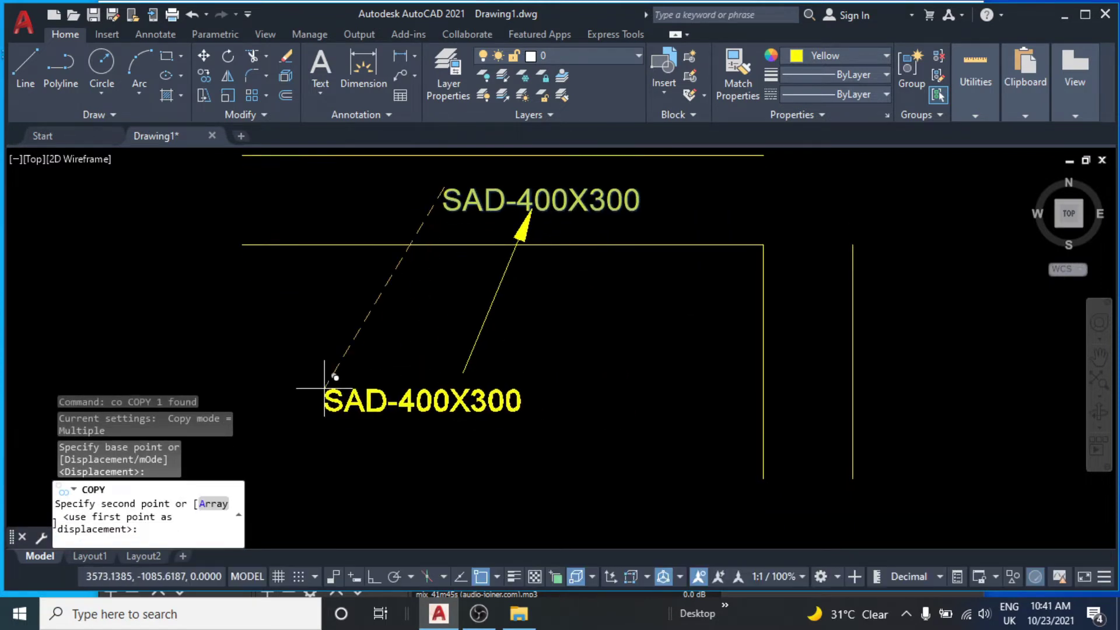
pyautogui.click(328, 379)
pyautogui.press('Escape')
pyautogui.moveTo(389, 422); pyautogui.dragTo(413, 416, button='middle')
# - Replace the text of the copied label at the leader's tail with 400 DIVIDE 4
pyautogui.click(425, 386)
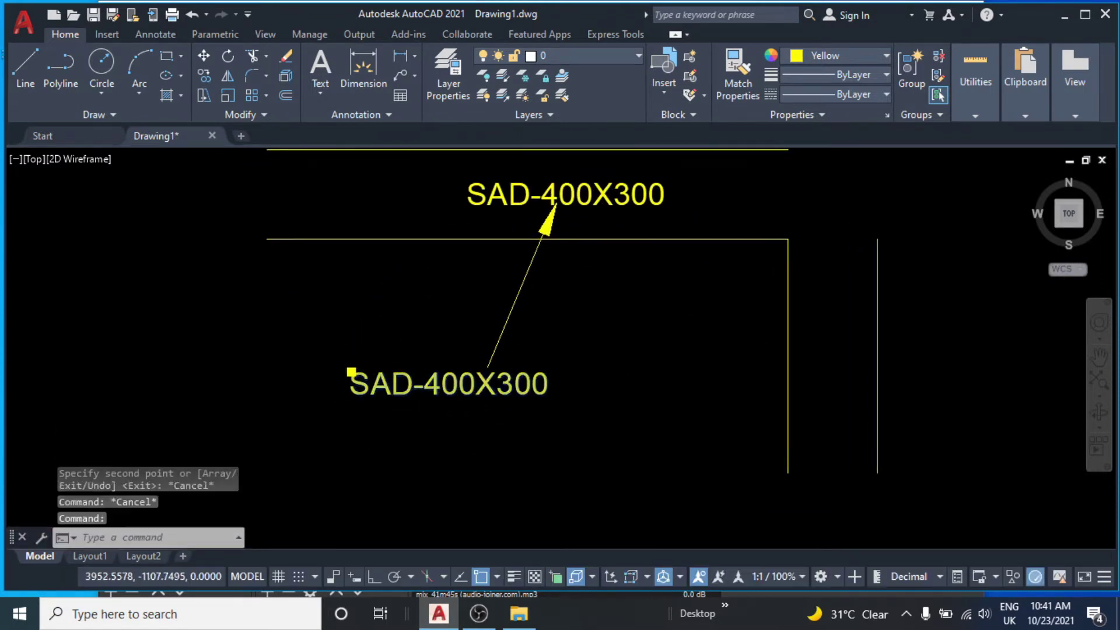
pyautogui.doubleClick(436, 387)
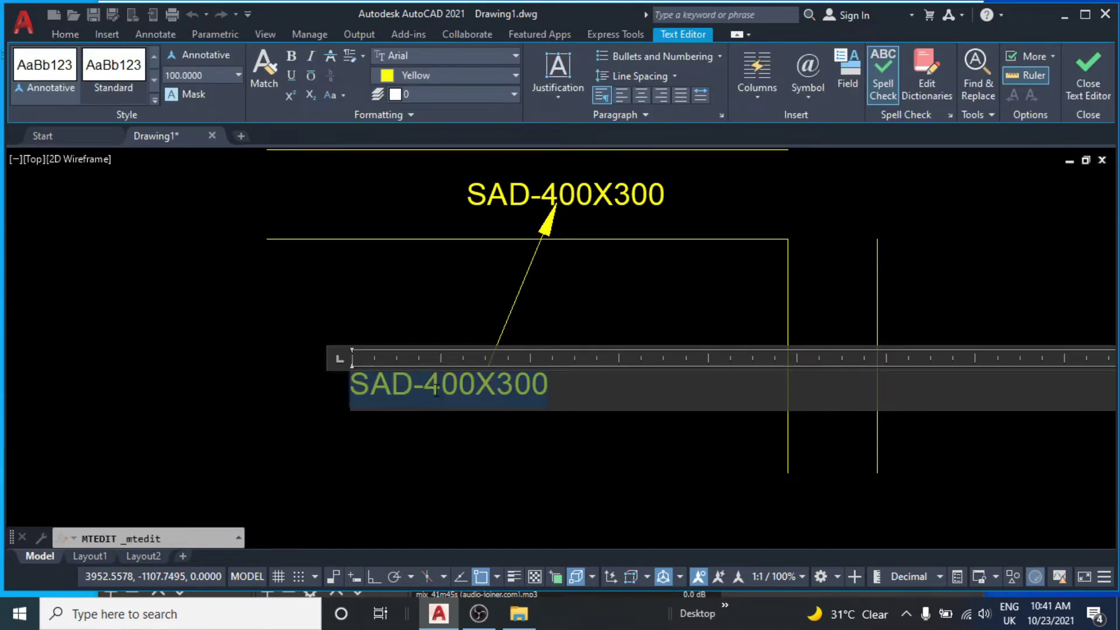
pyautogui.write('400 DIVIDE 4')
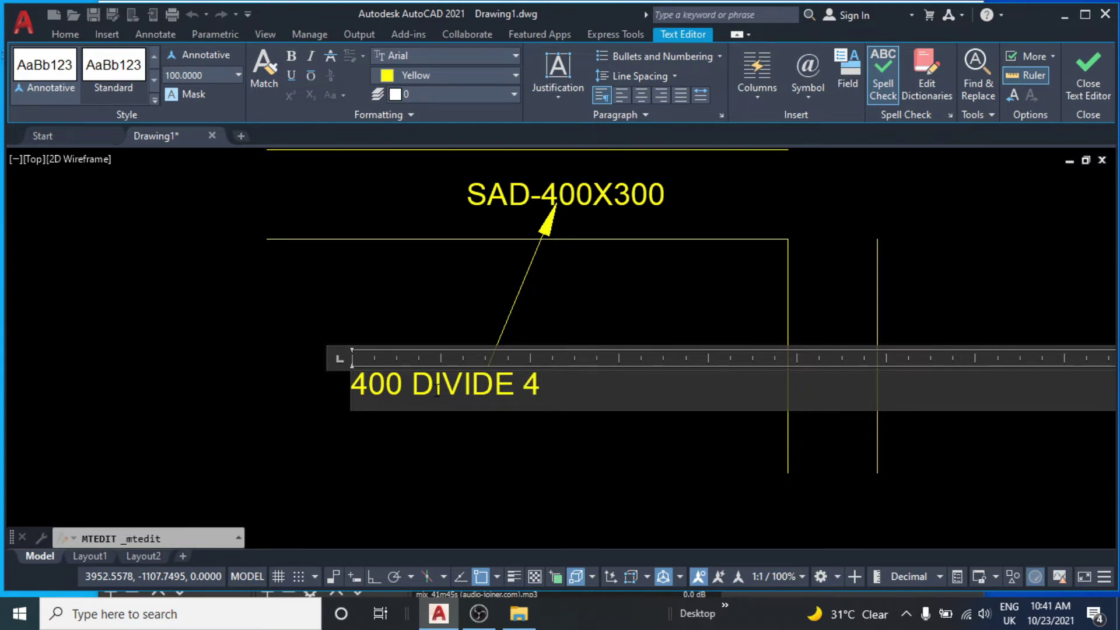
pyautogui.click(515, 453)
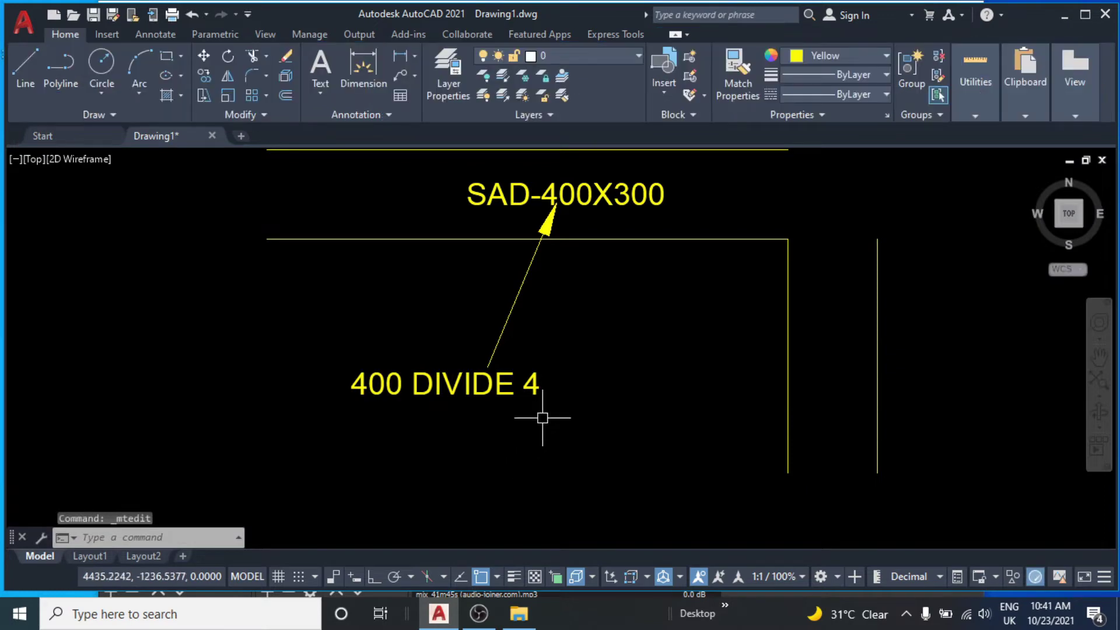
# - Extend the note at the leader's tail to read 400 DIVIDE 4=100RADIUS
pyautogui.click(532, 382)
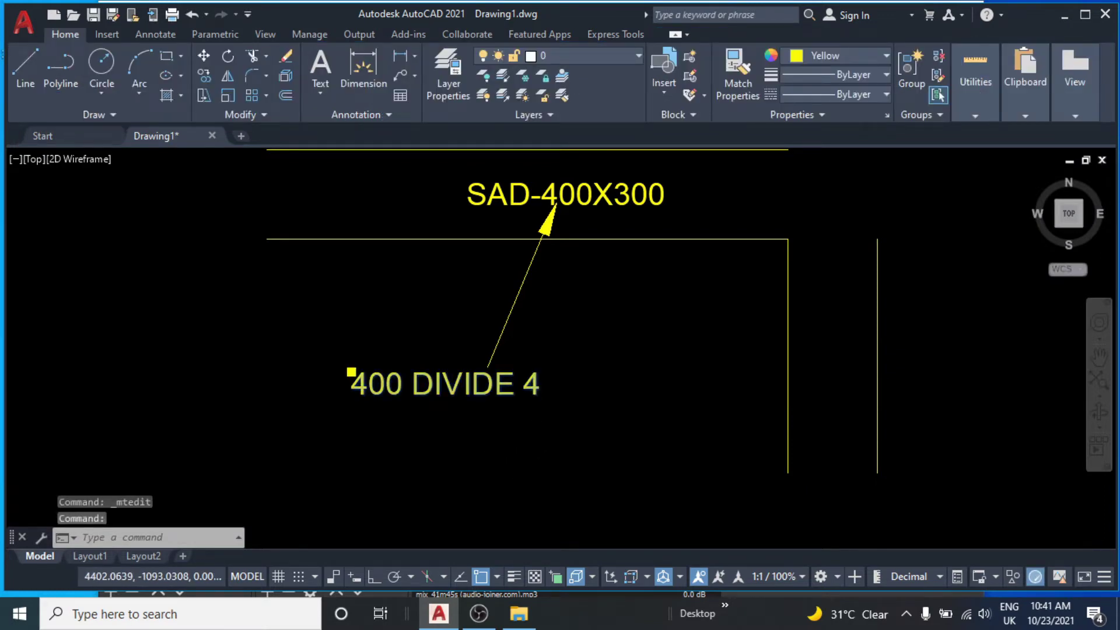
pyautogui.doubleClick(540, 388)
pyautogui.write('+')
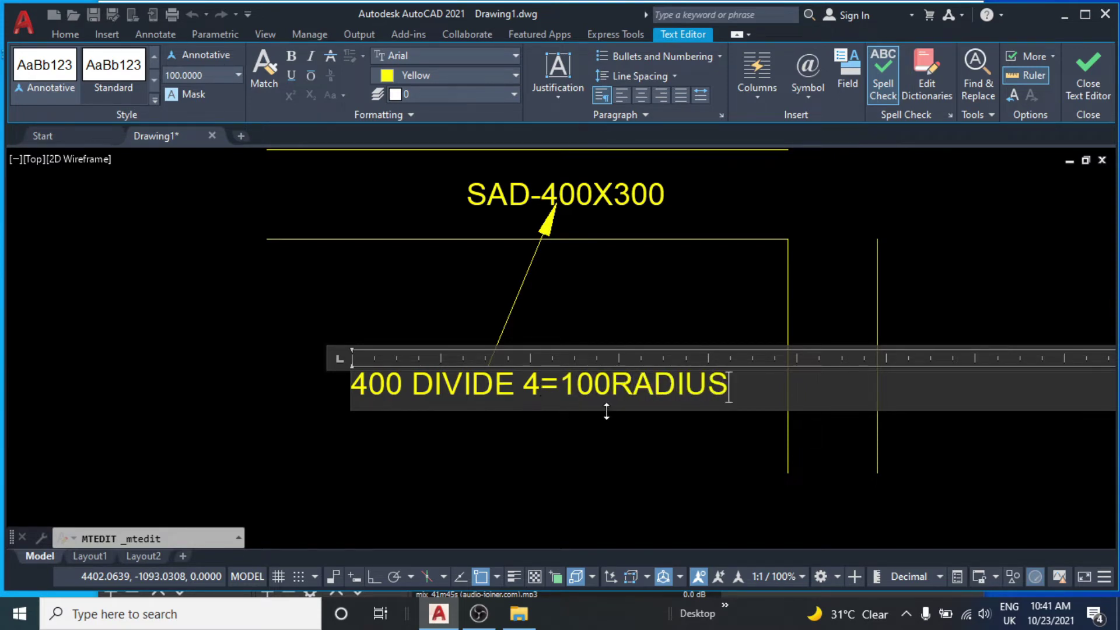
pyautogui.click(602, 441)
# - Fillet the inner corner between the horizontal and vertical duct lines with a radius of 100
pyautogui.moveTo(586, 431)
pyautogui.mouseDown(button='middle')
pyautogui.moveTo(561, 400)
pyautogui.moveTo(436, 383)
pyautogui.mouseUp(button='middle')
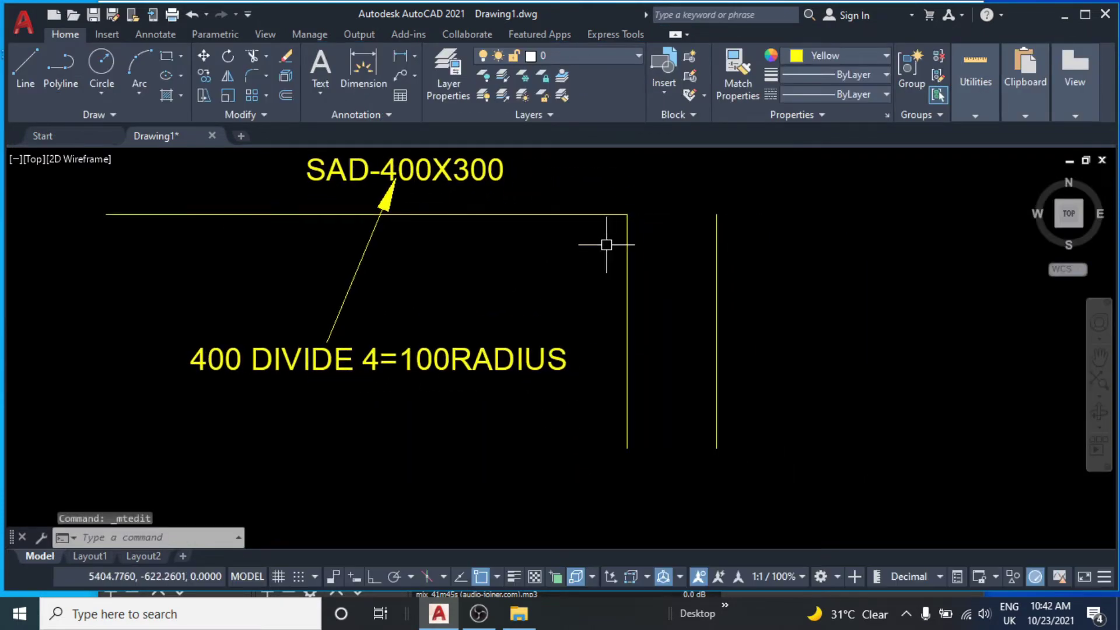
pyautogui.moveTo(607, 245)
pyautogui.mouseDown(button='middle')
pyautogui.moveTo(630, 252)
pyautogui.moveTo(622, 320)
pyautogui.moveTo(640, 335)
pyautogui.moveTo(590, 336)
pyautogui.moveTo(615, 325)
pyautogui.mouseUp(button='middle')
pyautogui.press('Escape')
pyautogui.press('Escape')
pyautogui.press('Escape')
pyautogui.write('f')
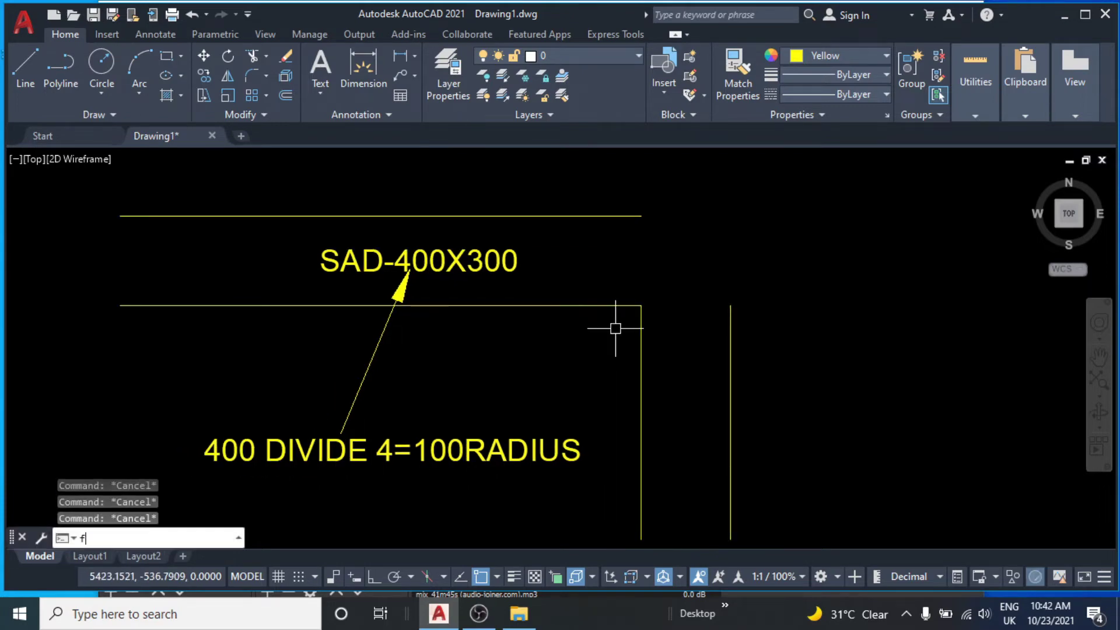
pyautogui.press('Return')
pyautogui.write('r')
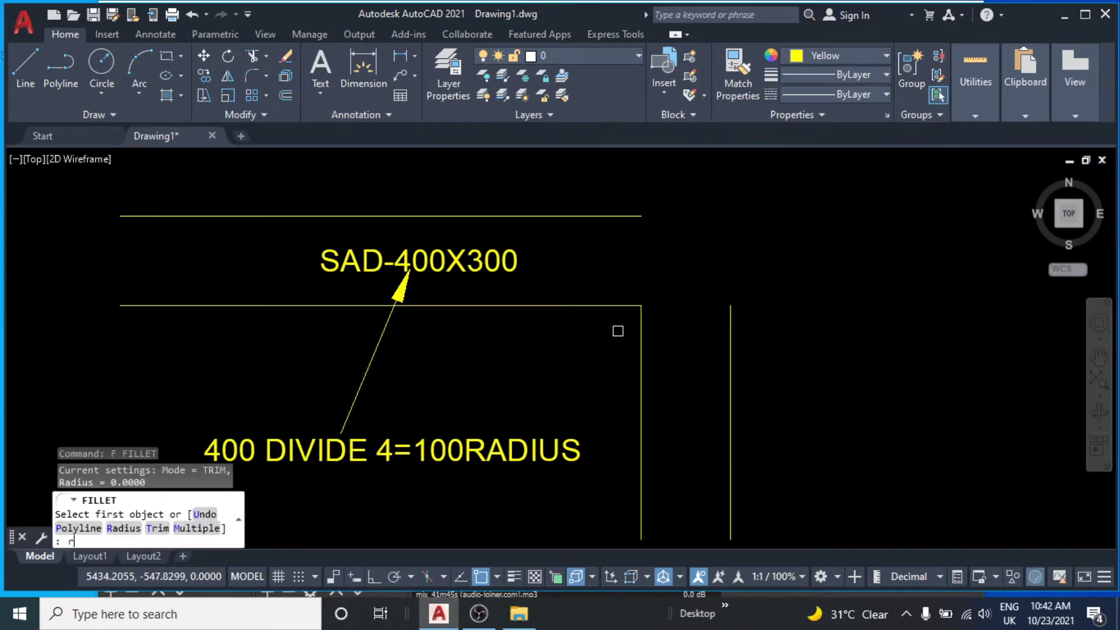
pyautogui.press('Return')
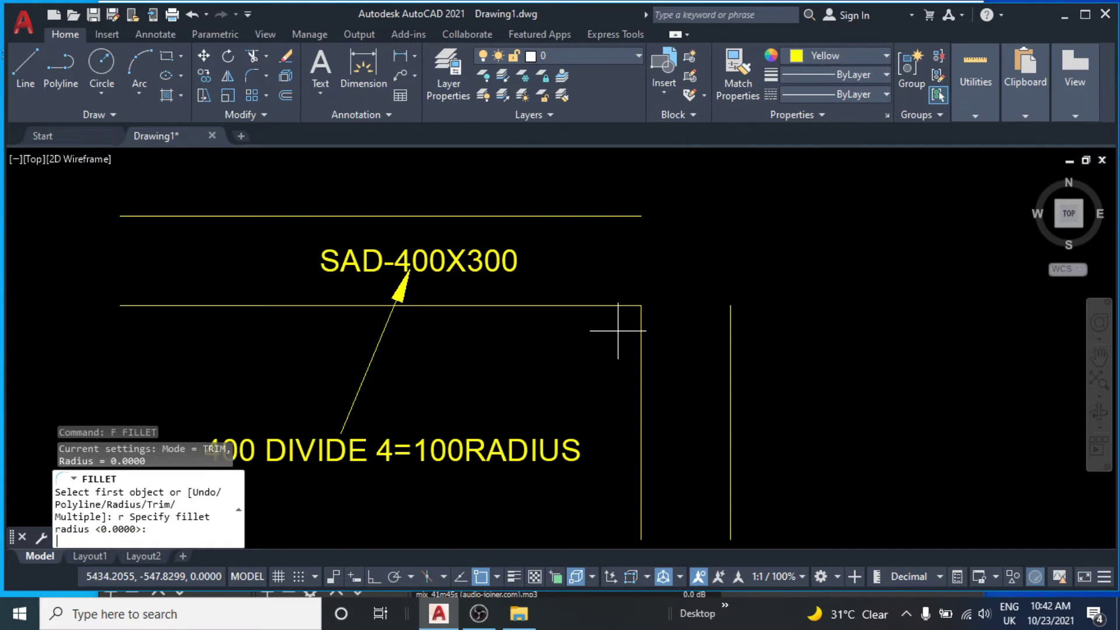
pyautogui.write('100')
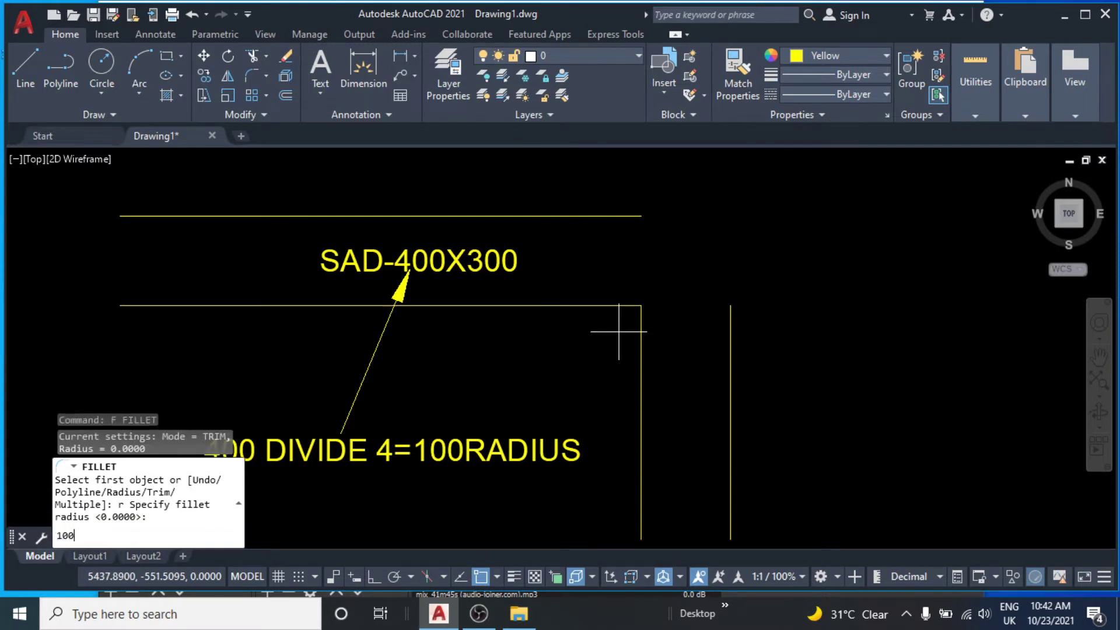
pyautogui.press('Return')
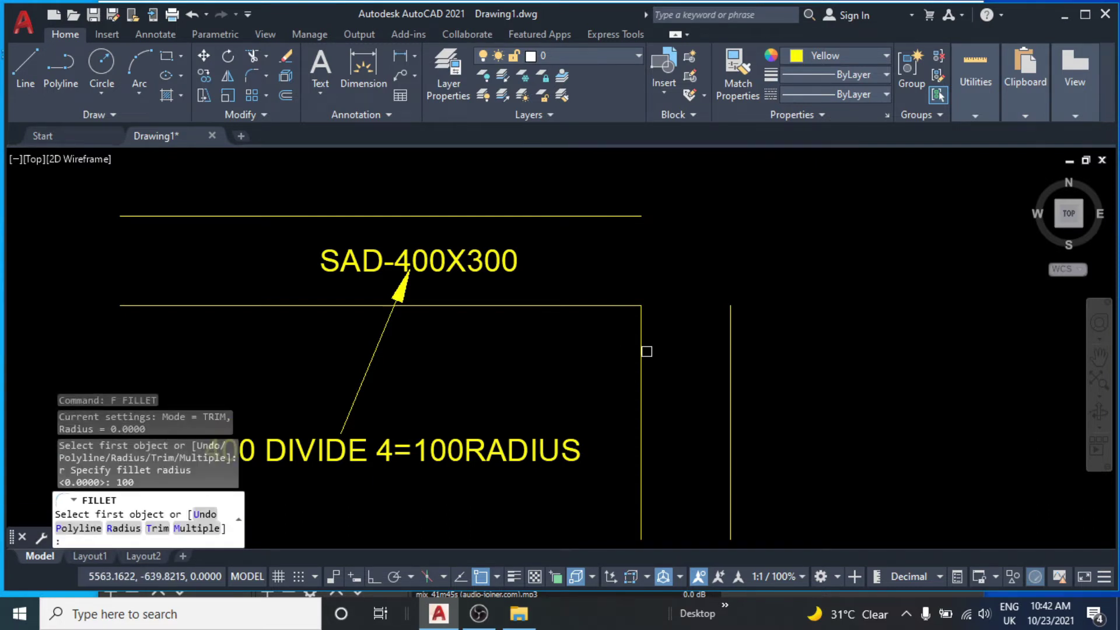
pyautogui.click(646, 350)
pyautogui.click(642, 348)
pyautogui.click(602, 312)
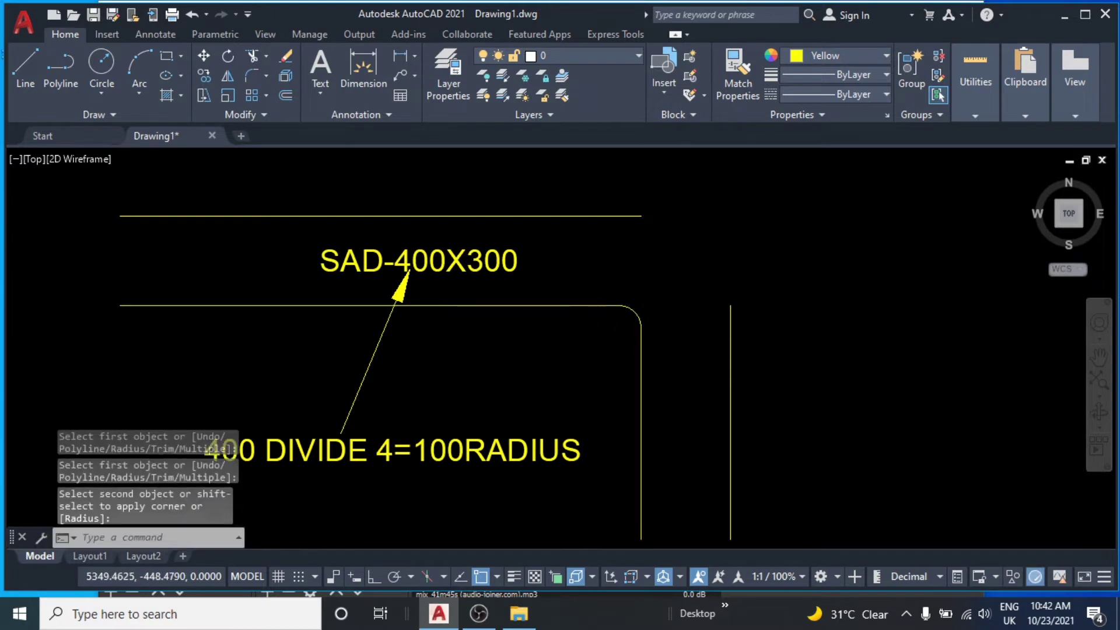
# - Offset the inner corner arc outward by 400 to form the elbow's outer curve
pyautogui.press('Escape')
pyautogui.press('Escape')
pyautogui.press('Escape')
pyautogui.write('o')
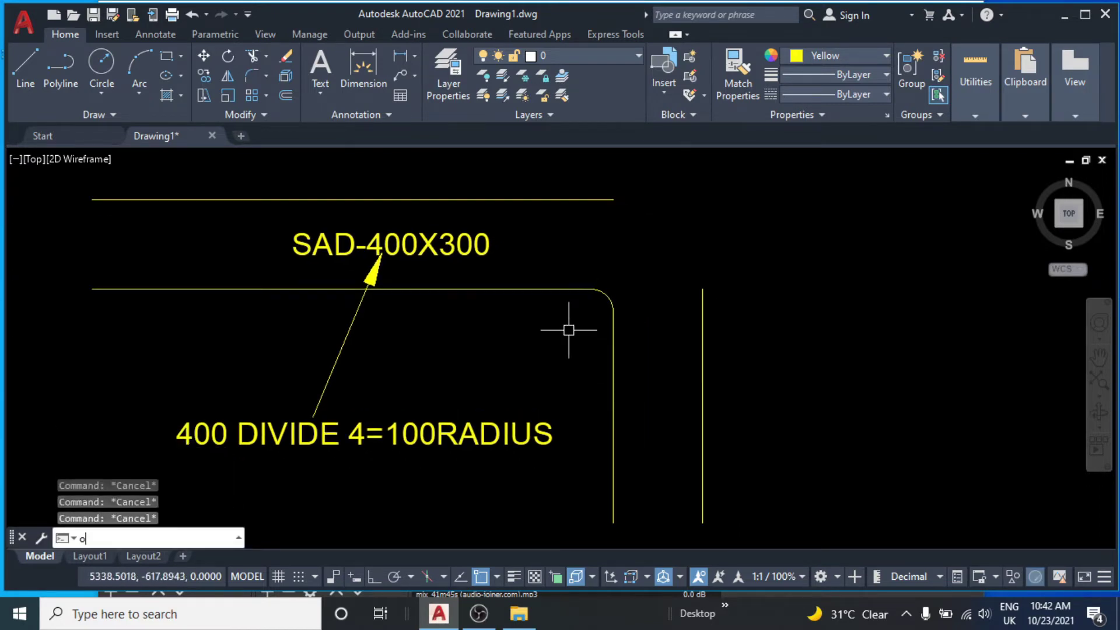
pyautogui.press('Return')
pyautogui.press('Return')
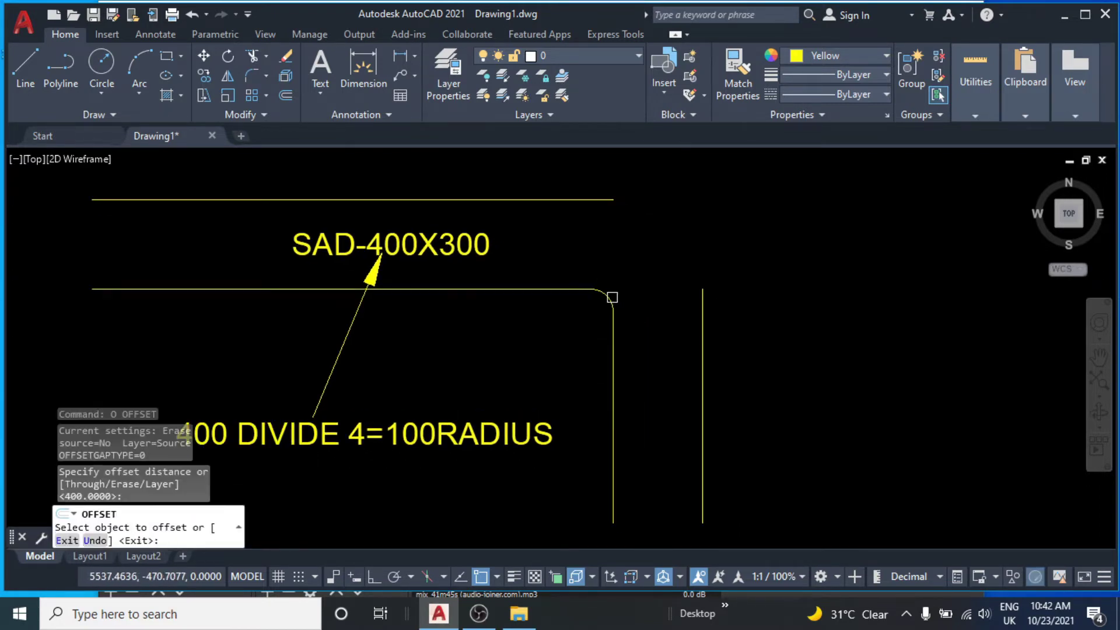
pyautogui.click(612, 297)
pyautogui.click(646, 262)
pyautogui.press('Escape')
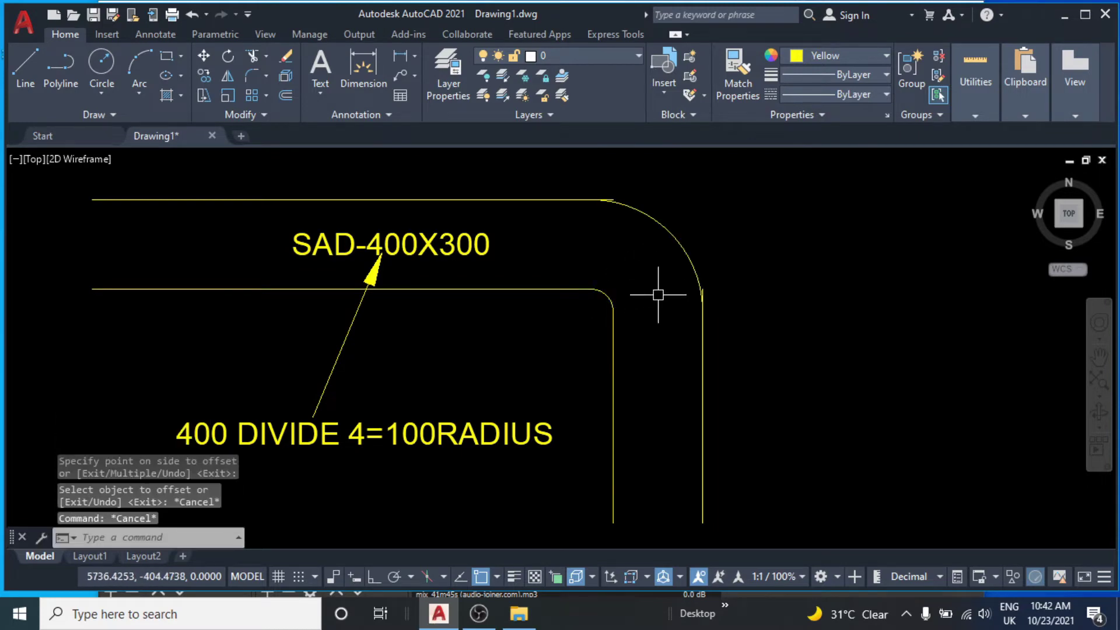
pyautogui.press('Escape')
# - Trim the outer duct lines where they overrun the ends of the outer elbow arc
pyautogui.moveTo(612, 303); pyautogui.dragTo(611, 327, button='middle')
pyautogui.press('Escape')
pyautogui.write('t')
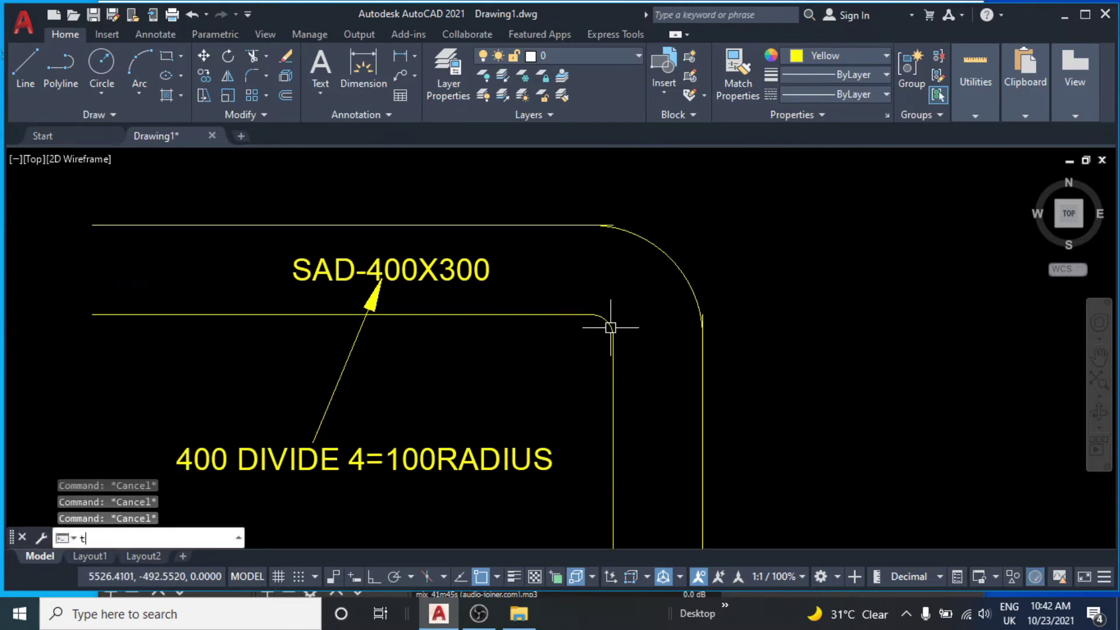
pyautogui.write('r')
pyautogui.press('Return')
pyautogui.scroll(5, 610, 222)
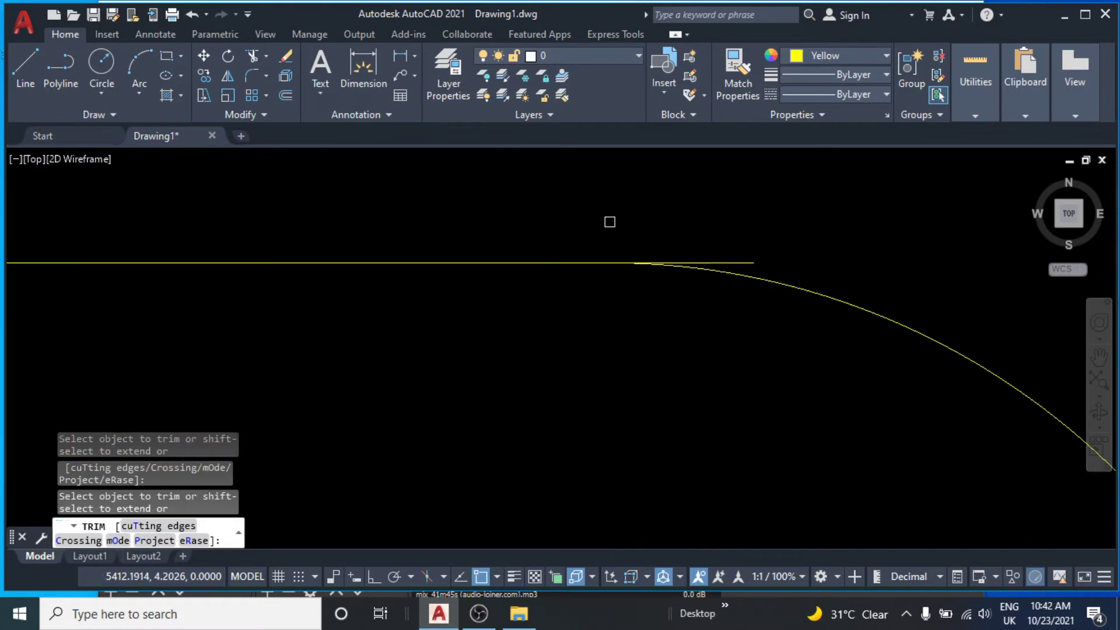
pyautogui.click(537, 262)
pyautogui.scroll(-3, 538, 243)
pyautogui.scroll(3, 728, 352)
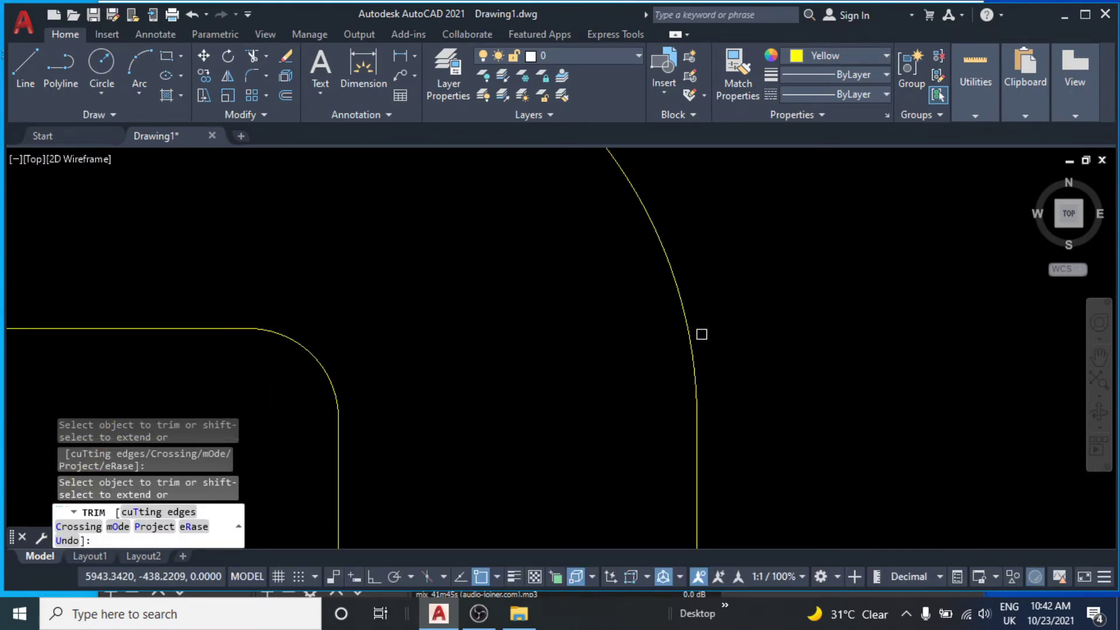
pyautogui.scroll(-4, 478, 332)
pyautogui.press('Escape')
pyautogui.press('Escape')
pyautogui.press('Escape')
pyautogui.scroll(-2, 576, 375)
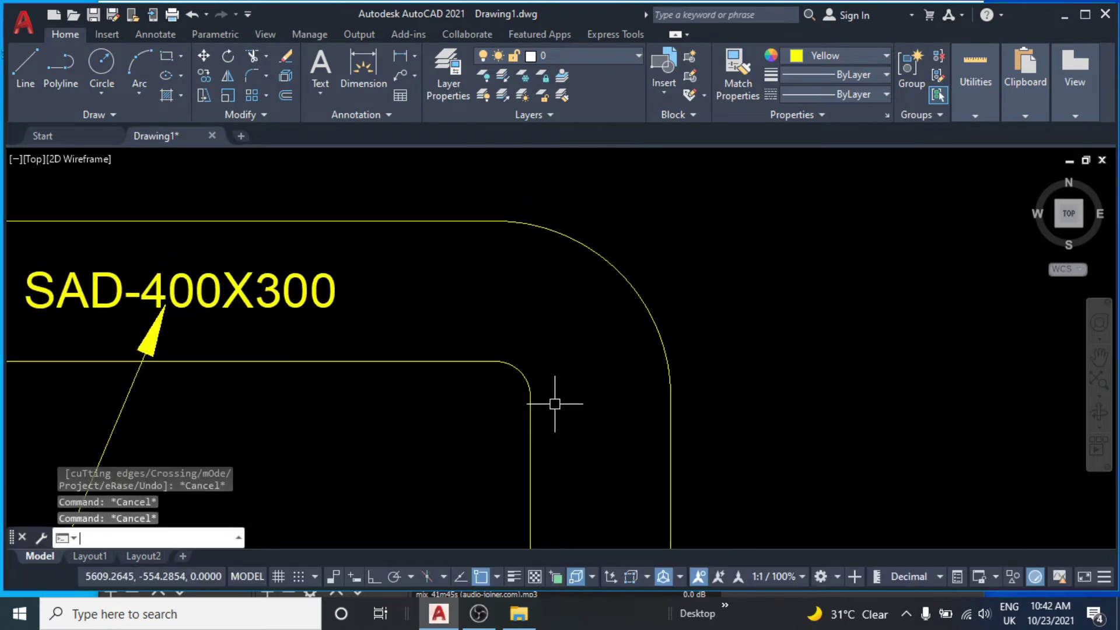
# - Draw a line across the duct at each end of the elbow, joining the inner and outer arc endpoints
pyautogui.write('l')
pyautogui.press('Return')
pyautogui.click(530, 396)
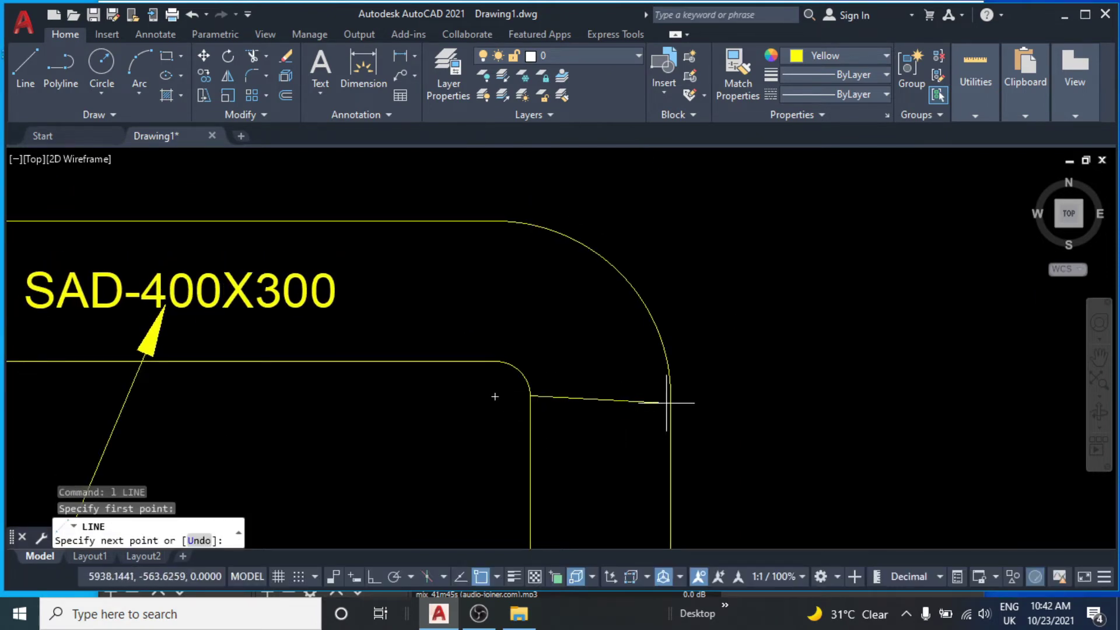
pyautogui.click(671, 396)
pyautogui.press('Escape')
pyautogui.moveTo(457, 354)
pyautogui.mouseDown(button='middle')
pyautogui.moveTo(507, 355)
pyautogui.moveTo(553, 339)
pyautogui.mouseUp(button='middle')
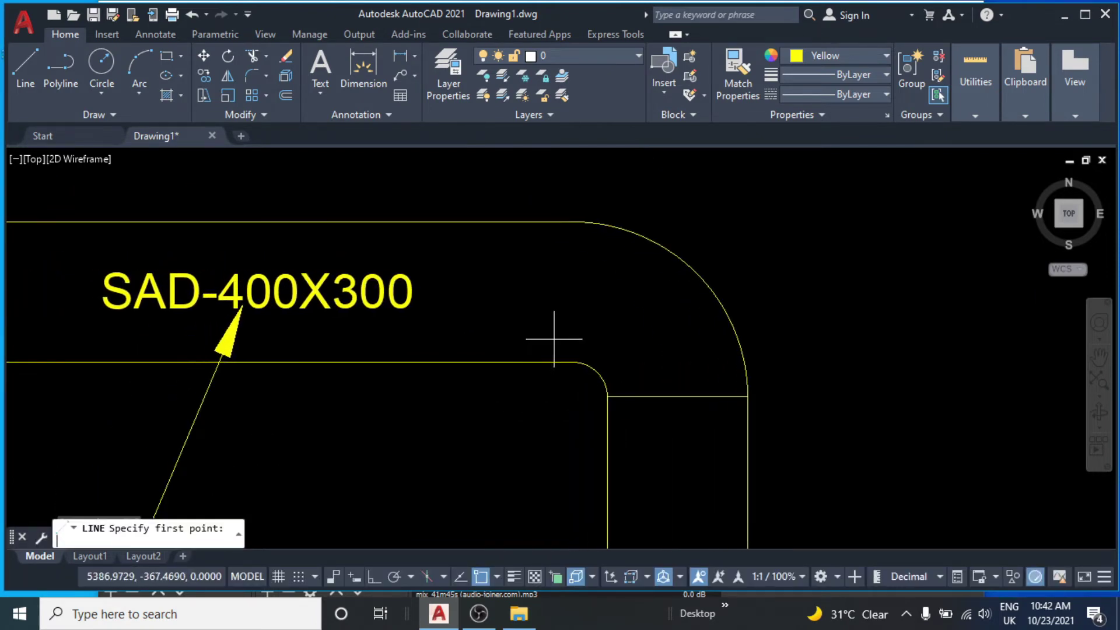
pyautogui.click(573, 363)
pyautogui.click(572, 221)
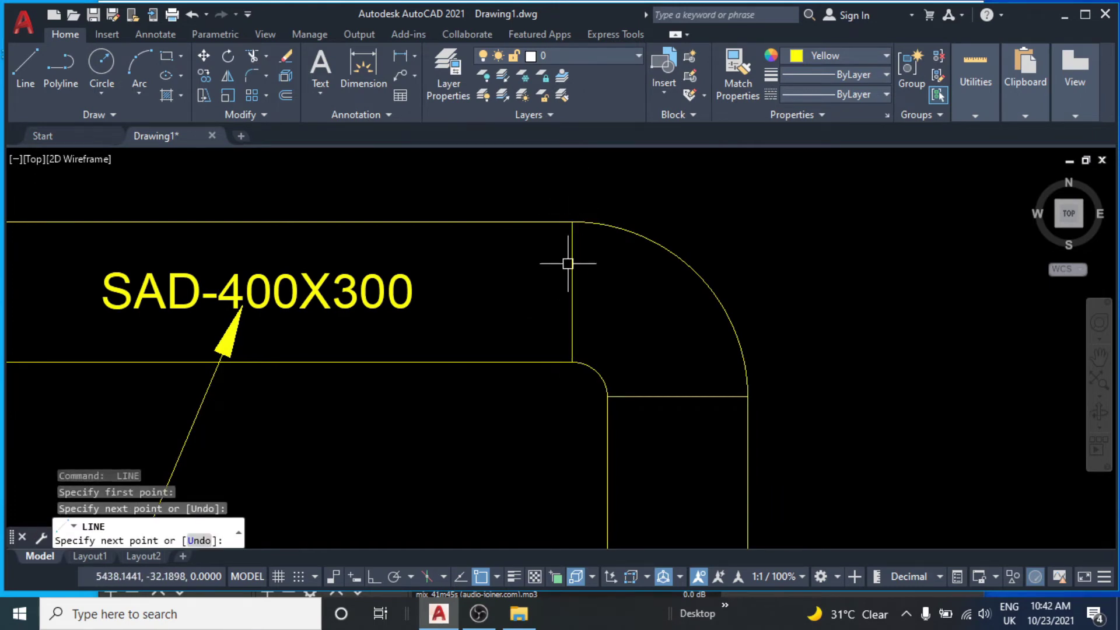
pyautogui.press('Escape')
pyautogui.scroll(-4, 573, 257)
pyautogui.scroll(2, 566, 313)
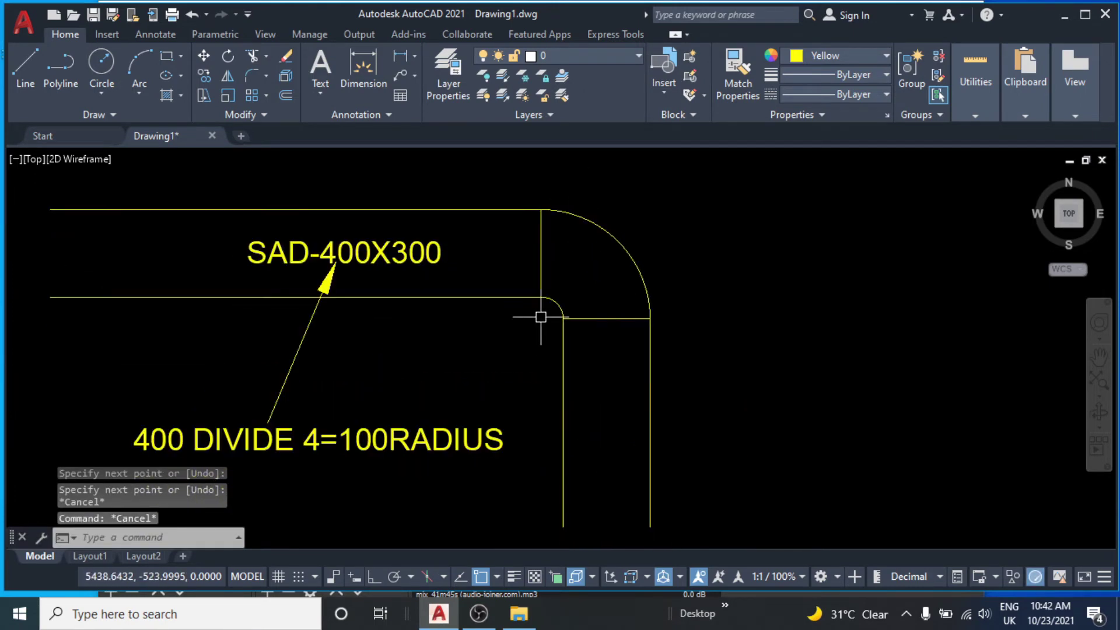
# - Copy the elbow with its connected duct lines about 2830 units horizontally to the right, with Ortho on
pyautogui.scroll(-2, 493, 318)
pyautogui.press('Escape')
pyautogui.press('Escape')
pyautogui.click(607, 239)
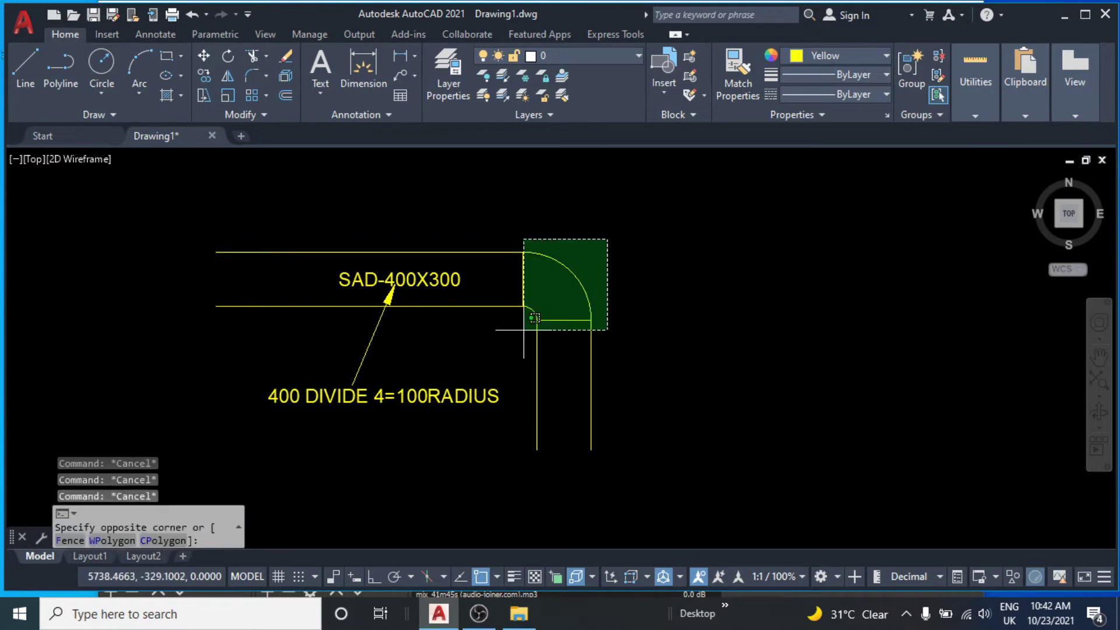
pyautogui.click(506, 331)
pyautogui.moveTo(557, 354); pyautogui.dragTo(498, 358, button='middle')
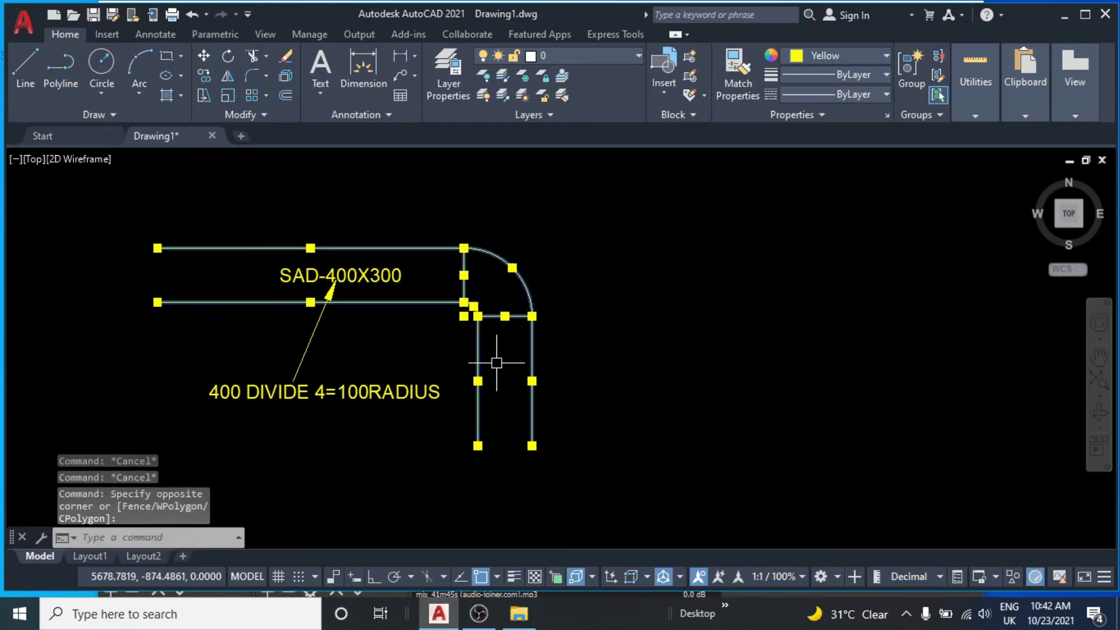
pyautogui.write('cp')
pyautogui.press('BackSpace')
pyautogui.write('o')
pyautogui.press('Return')
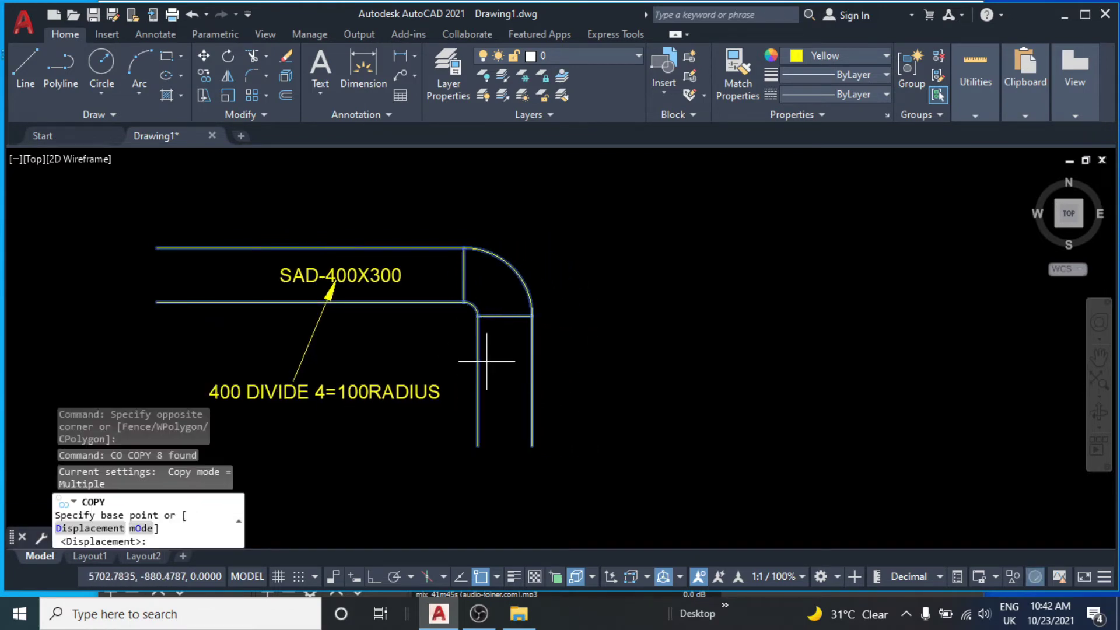
pyautogui.click(587, 369)
pyautogui.moveTo(588, 368); pyautogui.dragTo(471, 386, button='middle')
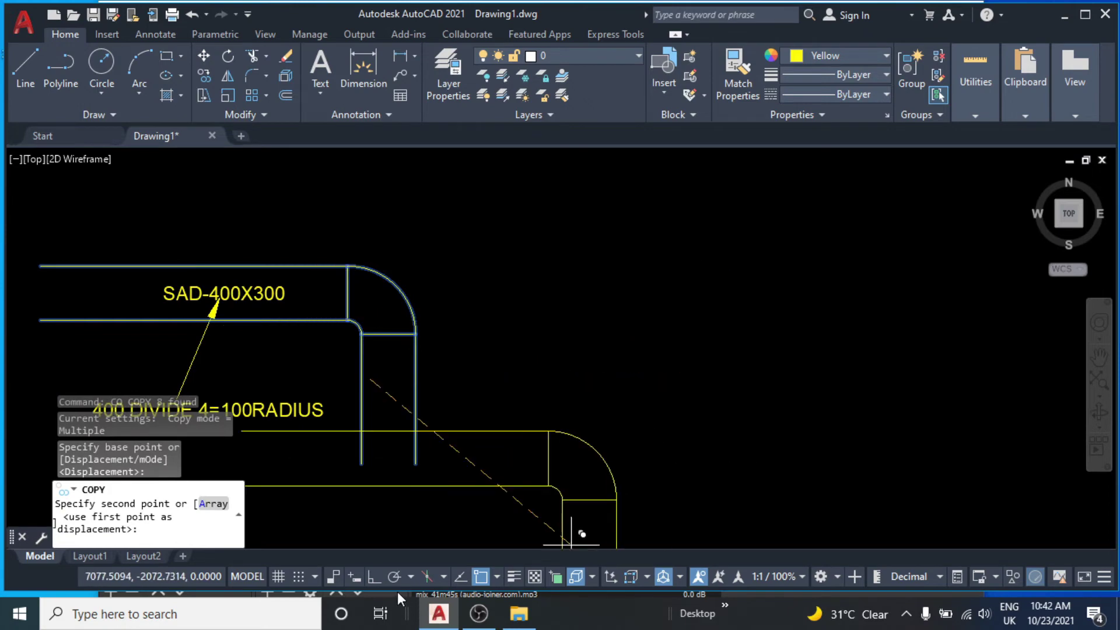
pyautogui.click(373, 577)
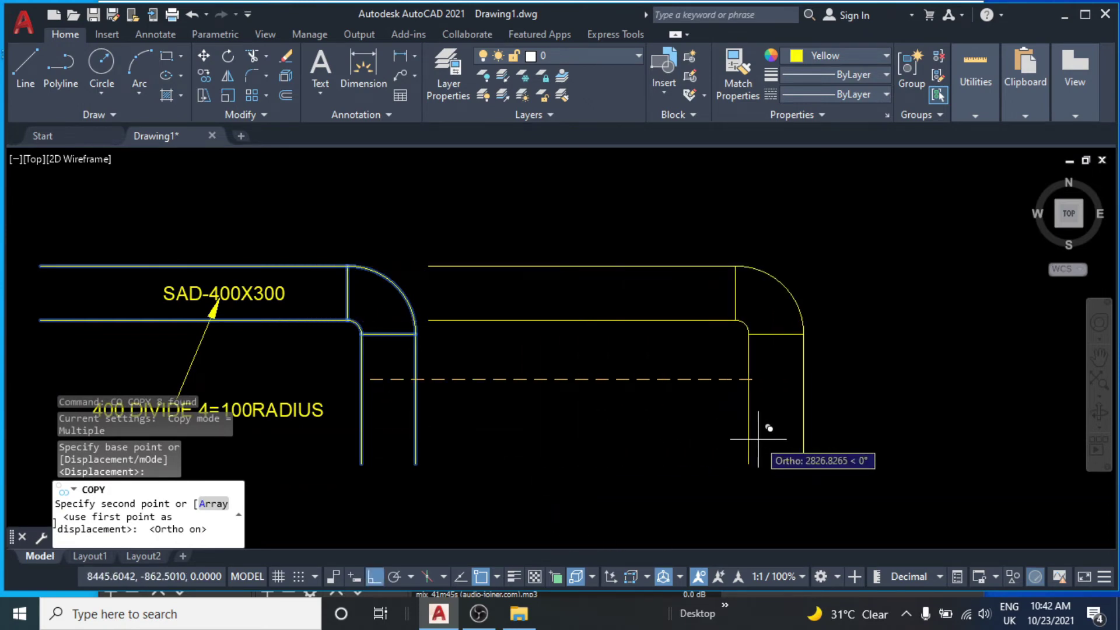
pyautogui.click(727, 424)
pyautogui.press('Escape')
pyautogui.press('Escape')
pyautogui.press('Escape')
# - Draw a vertical cut line across the middle of the copied horizontal duct
pyautogui.moveTo(649, 344)
pyautogui.mouseDown(button='middle')
pyautogui.moveTo(508, 342)
pyautogui.moveTo(575, 329)
pyautogui.mouseUp(button='middle')
pyautogui.write('l')
pyautogui.press('Return')
pyautogui.click(550, 233)
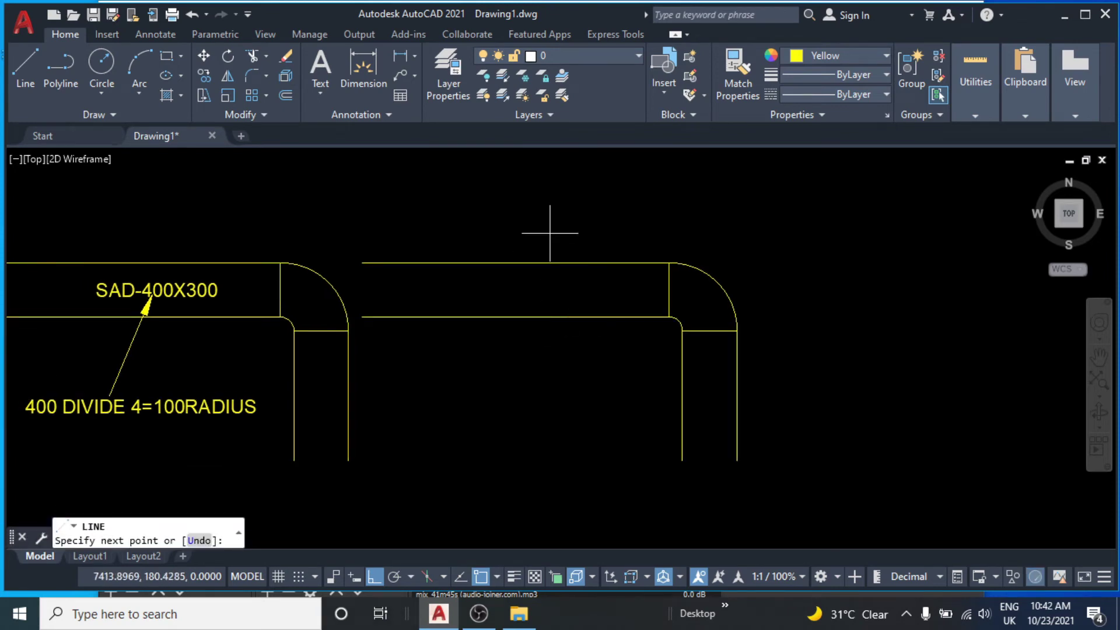
pyautogui.click(559, 364)
pyautogui.press('Return')
# - Trim the copied duct's lines left of the cut line and the cut line's ends above and below the duct
pyautogui.write('tr')
pyautogui.press('Return')
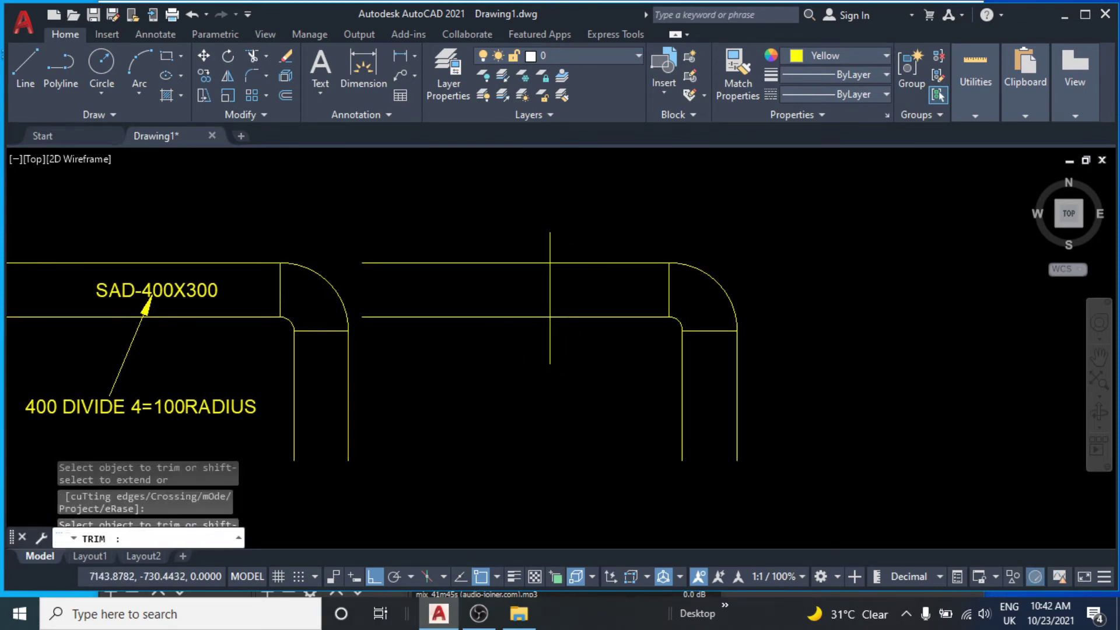
pyautogui.moveTo(467, 350); pyautogui.dragTo(455, 228)
pyautogui.moveTo(575, 253); pyautogui.dragTo(511, 242)
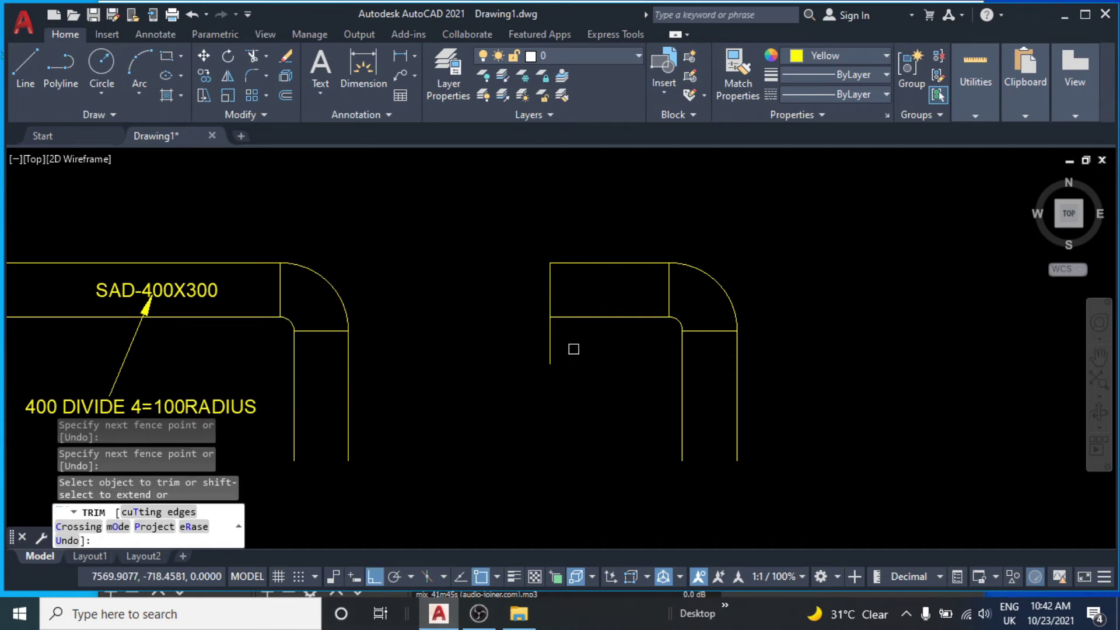
pyautogui.moveTo(575, 348); pyautogui.dragTo(505, 343)
pyautogui.press('Escape')
pyautogui.press('Escape')
# - Move the shortened elbow copy horizontally to the left, closer to the original elbow
pyautogui.click(776, 250)
pyautogui.click(500, 392)
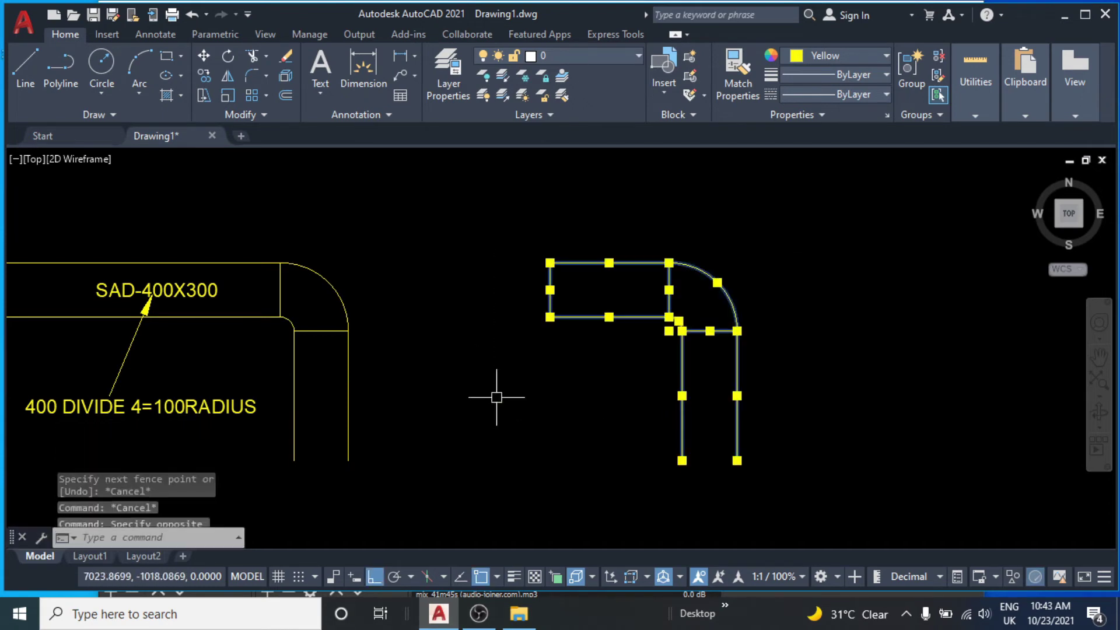
pyautogui.write('m')
pyautogui.press('Return')
pyautogui.click(928, 379)
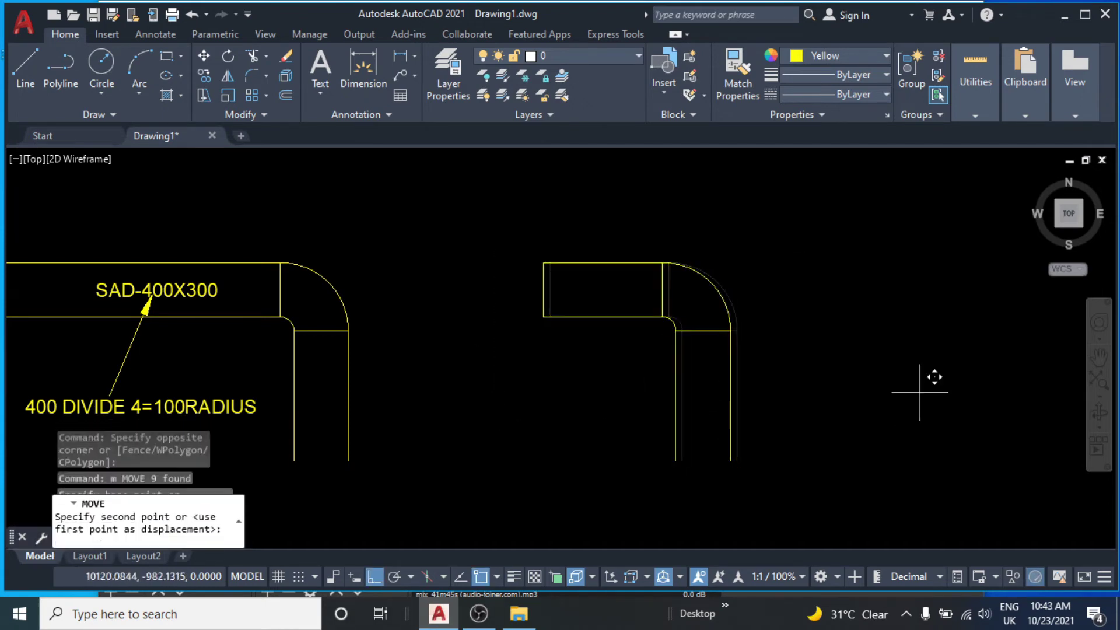
pyautogui.click(764, 398)
pyautogui.scroll(2, 617, 327)
pyautogui.moveTo(617, 328)
pyautogui.mouseDown(button='middle')
pyautogui.moveTo(582, 357)
pyautogui.moveTo(702, 315)
pyautogui.moveTo(680, 325)
pyautogui.mouseUp(button='middle')
pyautogui.press('Escape')
pyautogui.press('Escape')
# - Erase the inner and outer arcs of the copied elbow and the two lines across its ends
pyautogui.click(644, 317)
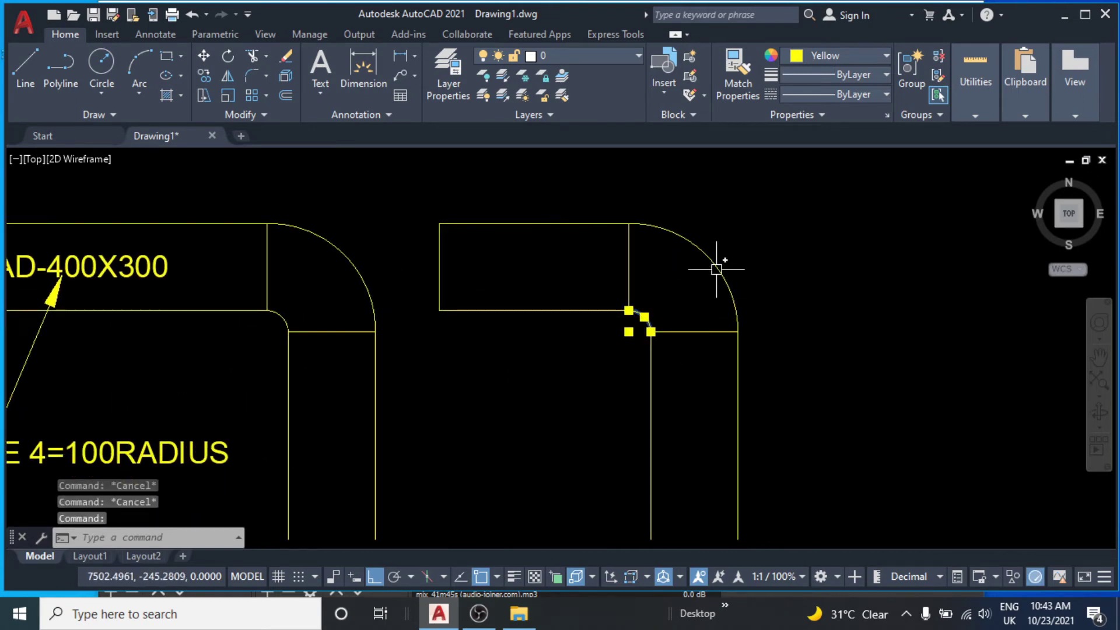
pyautogui.click(716, 269)
pyautogui.write('e')
pyautogui.press('Return')
pyautogui.moveTo(717, 304); pyautogui.dragTo(694, 347)
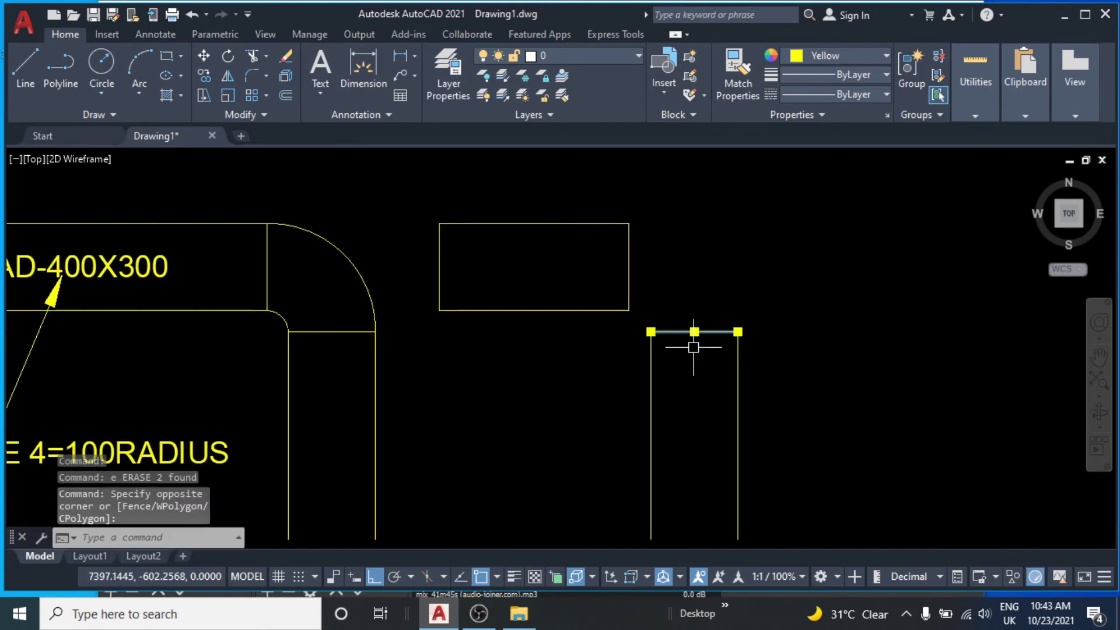
pyautogui.click(599, 275)
pyautogui.write('e')
pyautogui.press('Return')
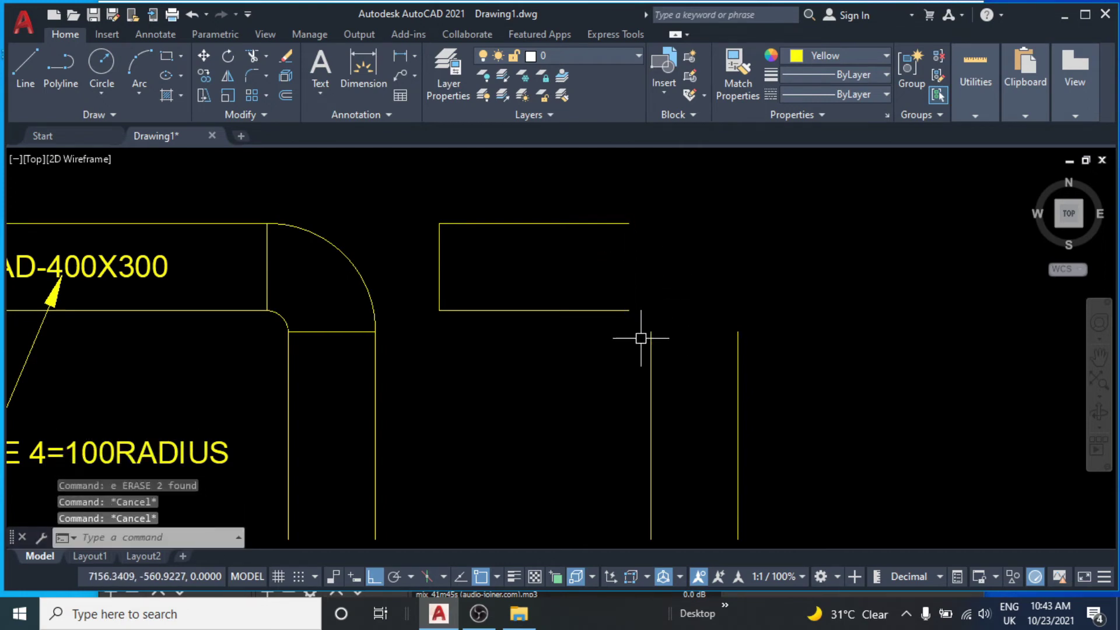
# - Fillet the inner corner of the copied duct with a radius of 250
pyautogui.write('f')
pyautogui.press('Return')
pyautogui.write('r')
pyautogui.press('Return')
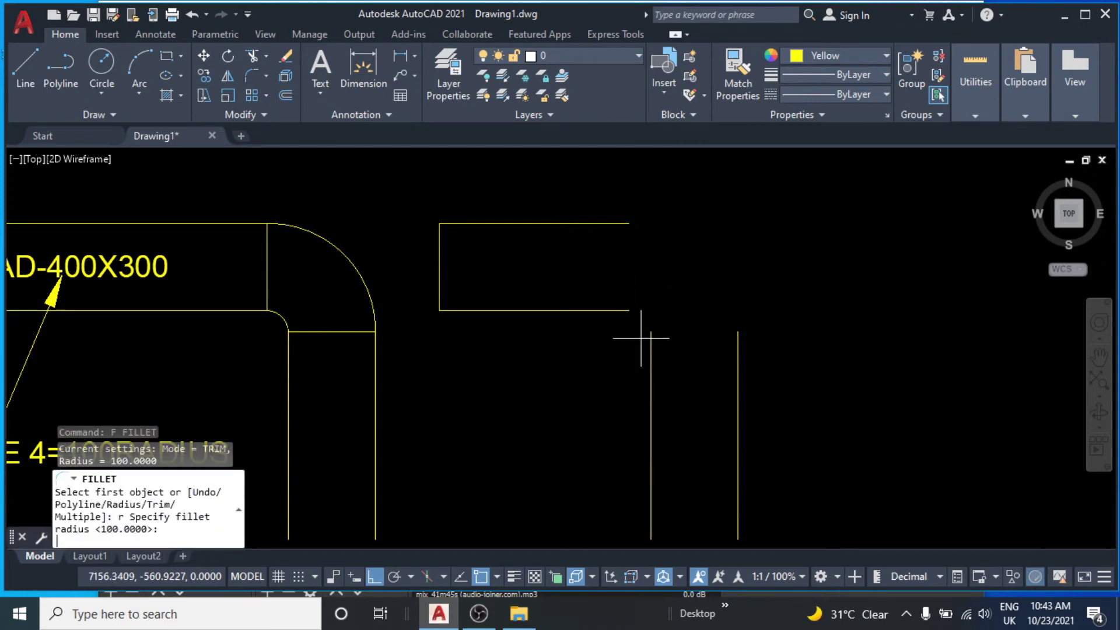
pyautogui.write('250')
pyautogui.press('Return')
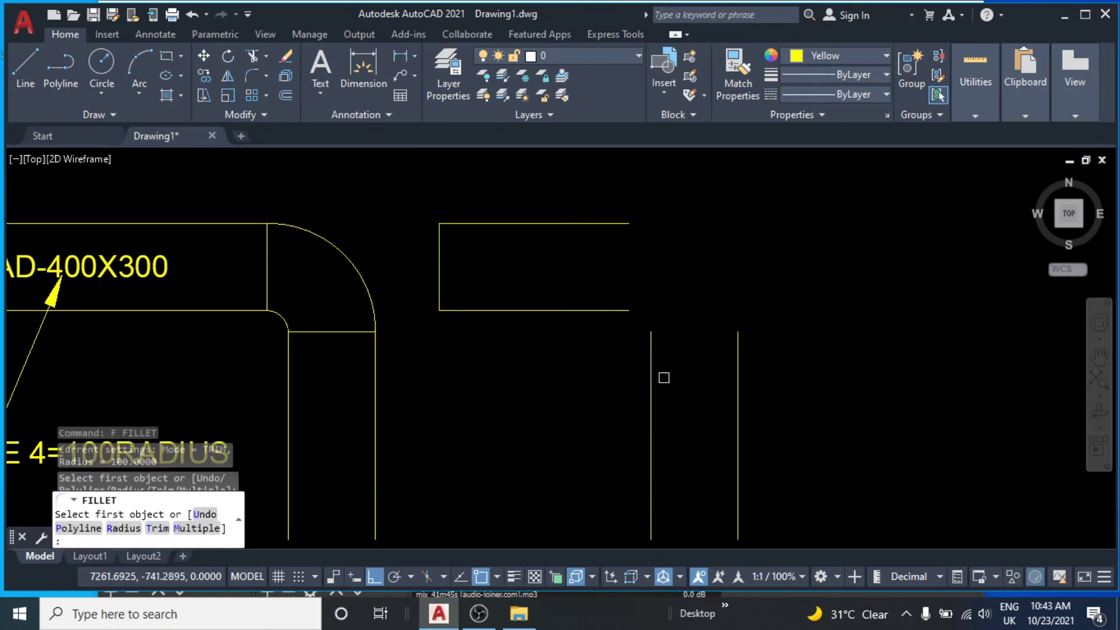
pyautogui.click(650, 370)
pyautogui.click(579, 308)
pyautogui.press('Escape')
pyautogui.press('Escape')
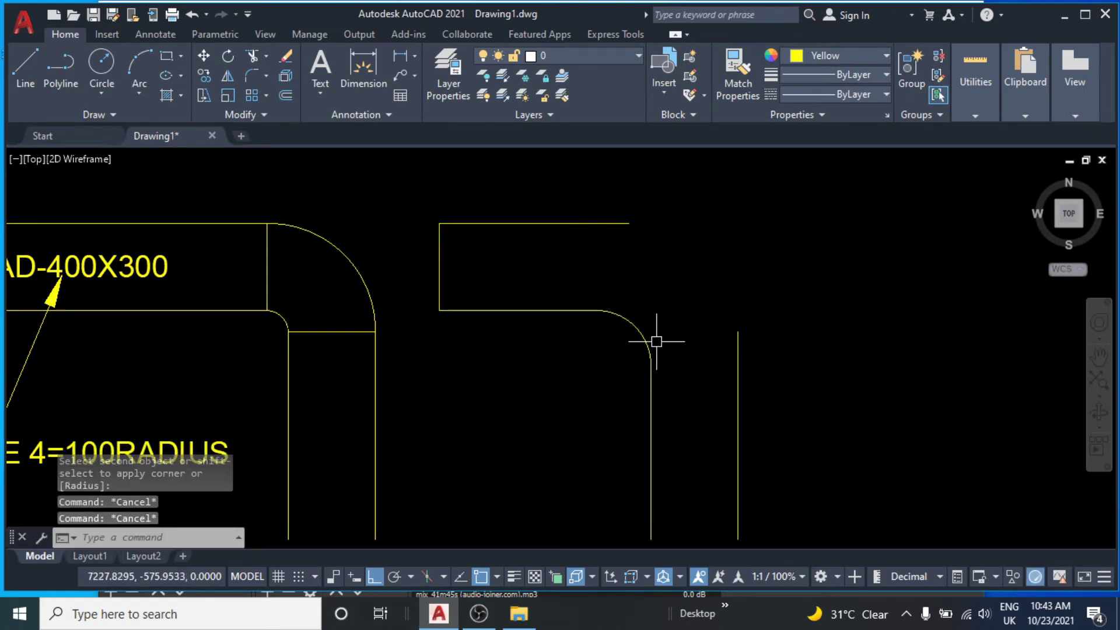
# - Offset the copied duct's new inner corner arc outward by 400 to form its outer curve
pyautogui.write('o')
pyautogui.press('Return')
pyautogui.press('Return')
pyautogui.click(637, 328)
pyautogui.click(693, 281)
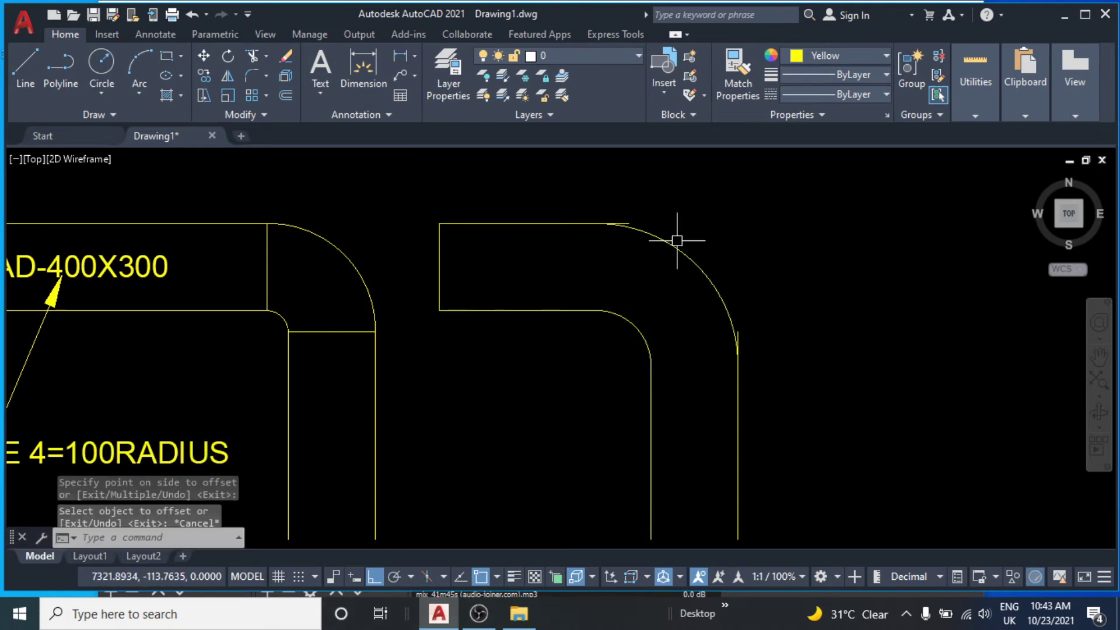
# - Trim the outer line ends that project past the outer arc on the copied elbow
pyautogui.press('Escape')
pyautogui.press('Escape')
pyautogui.write('tr')
pyautogui.press('Return')
pyautogui.scroll(4, 636, 219)
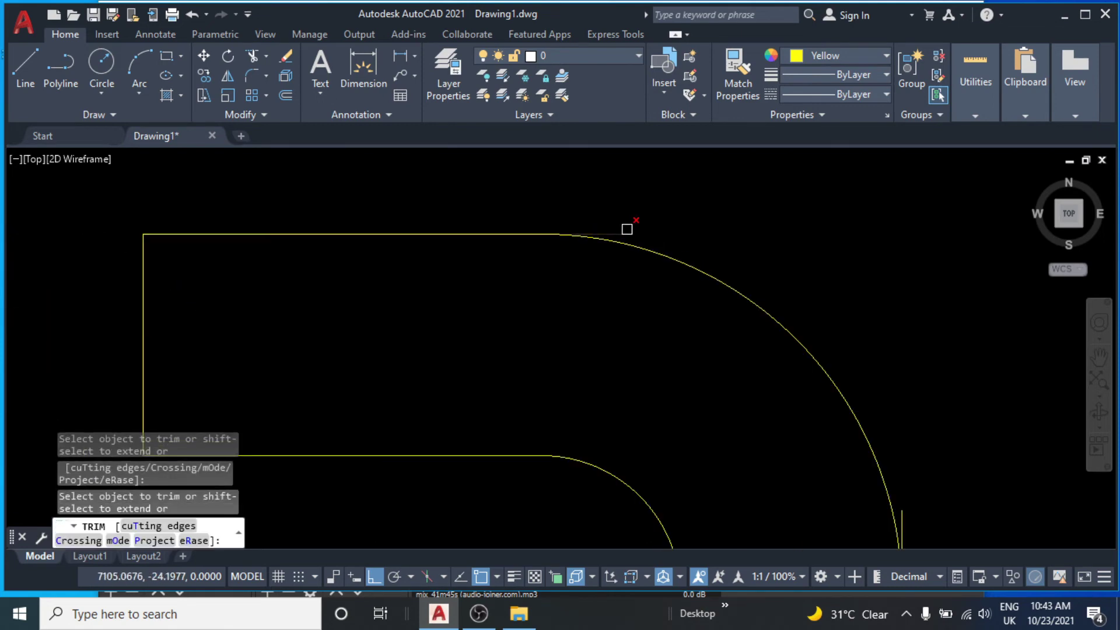
pyautogui.click(626, 234)
pyautogui.scroll(-4, 636, 297)
pyautogui.scroll(5, 643, 331)
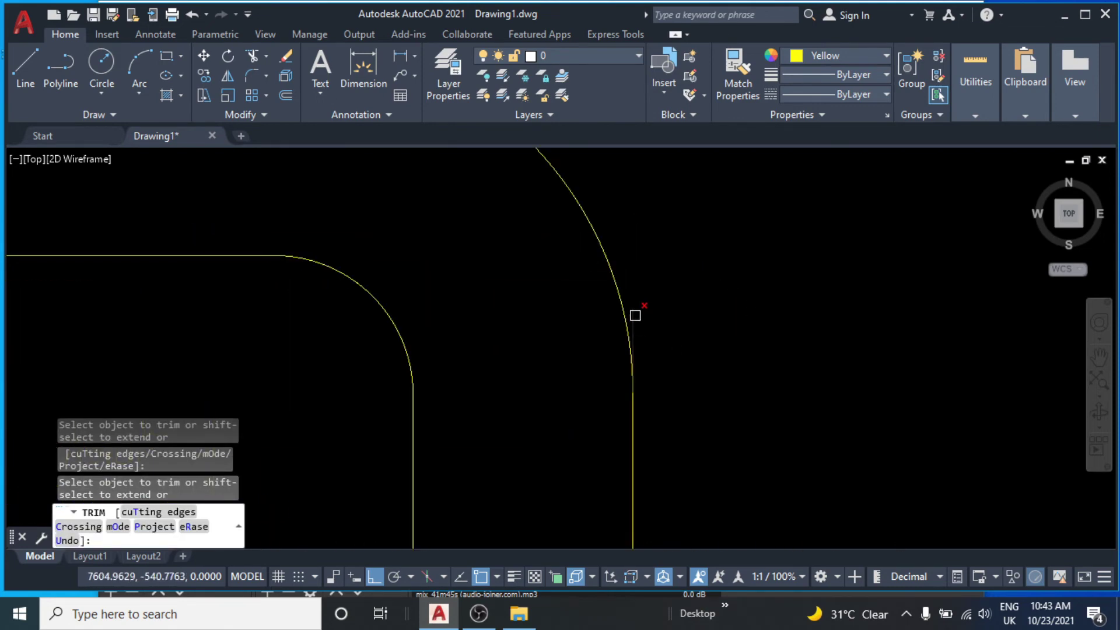
pyautogui.press('Escape')
# - Draw a line across the duct at the lower end of the copied elbow's arcs, from inner to outer edge
pyautogui.scroll(-2, 545, 351)
pyautogui.write('l')
pyautogui.press('Return')
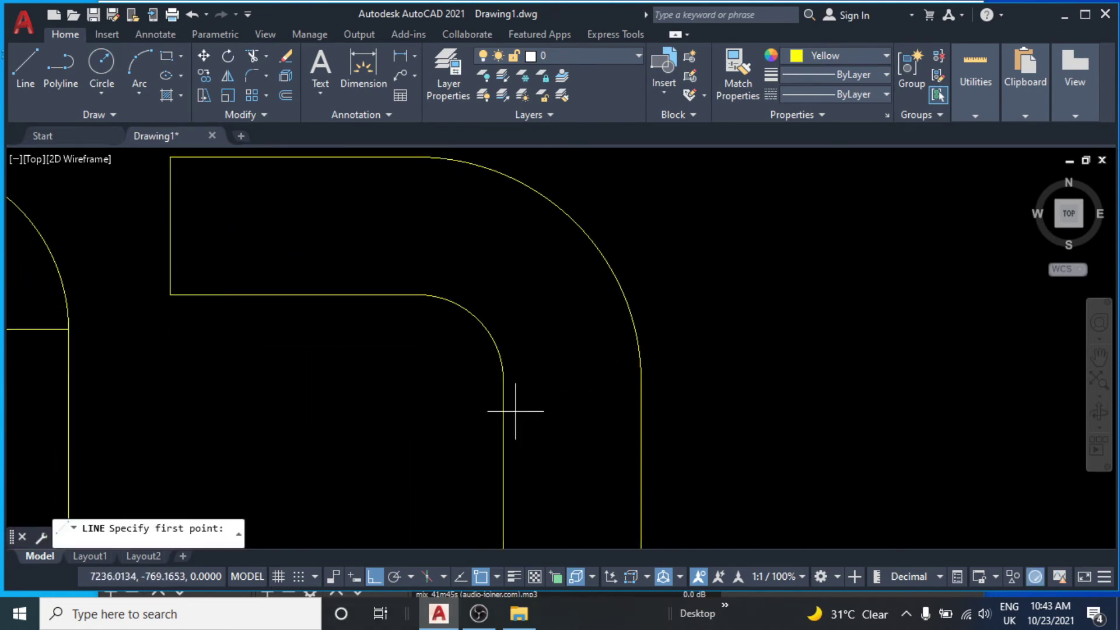
pyautogui.click(503, 381)
pyautogui.click(641, 381)
pyautogui.press('Escape')
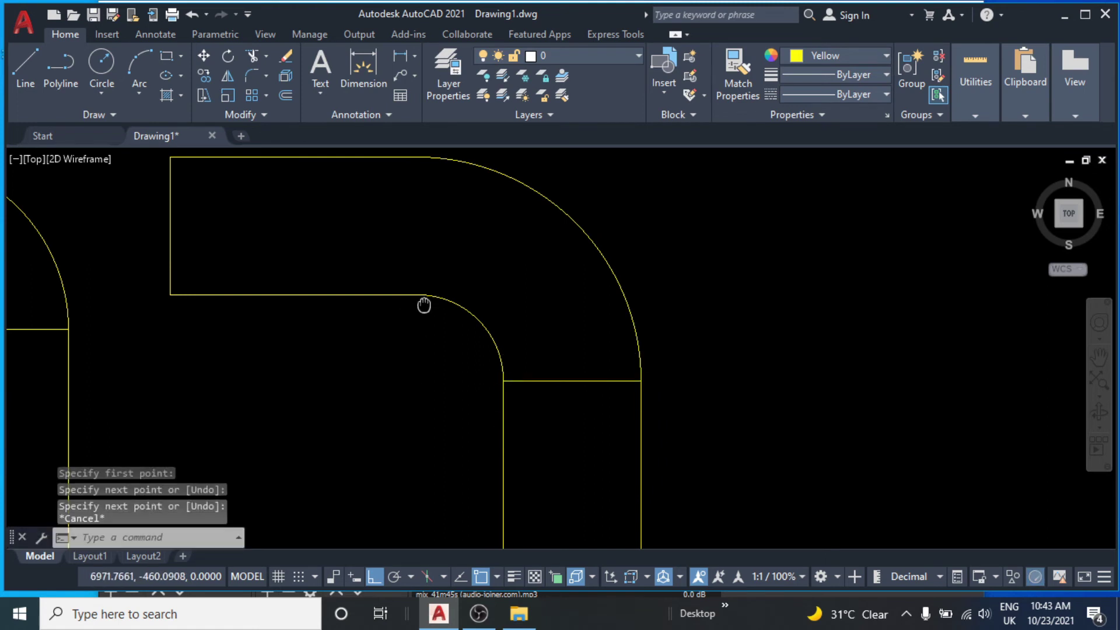
# - Draw a vertical line across the duct where the copied elbow's arcs meet the horizontal run
pyautogui.moveTo(425, 304); pyautogui.dragTo(518, 352, button='middle')
pyautogui.press('Return')
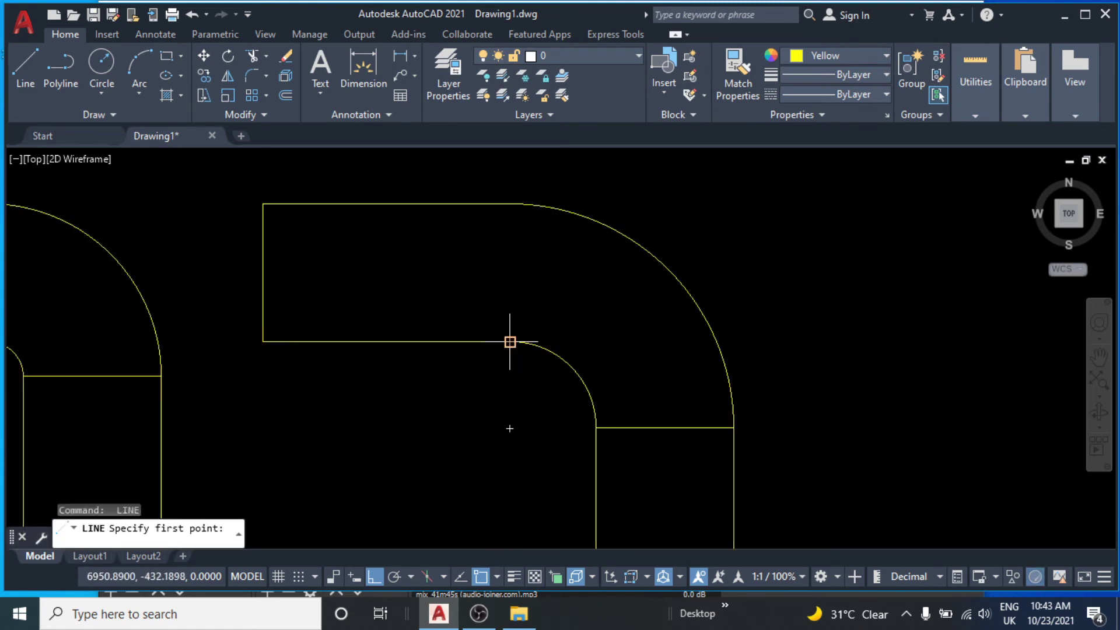
pyautogui.click(510, 342)
pyautogui.click(510, 204)
pyautogui.press('Escape')
pyautogui.scroll(-4, 508, 240)
pyautogui.moveTo(508, 240); pyautogui.dragTo(518, 326, button='middle')
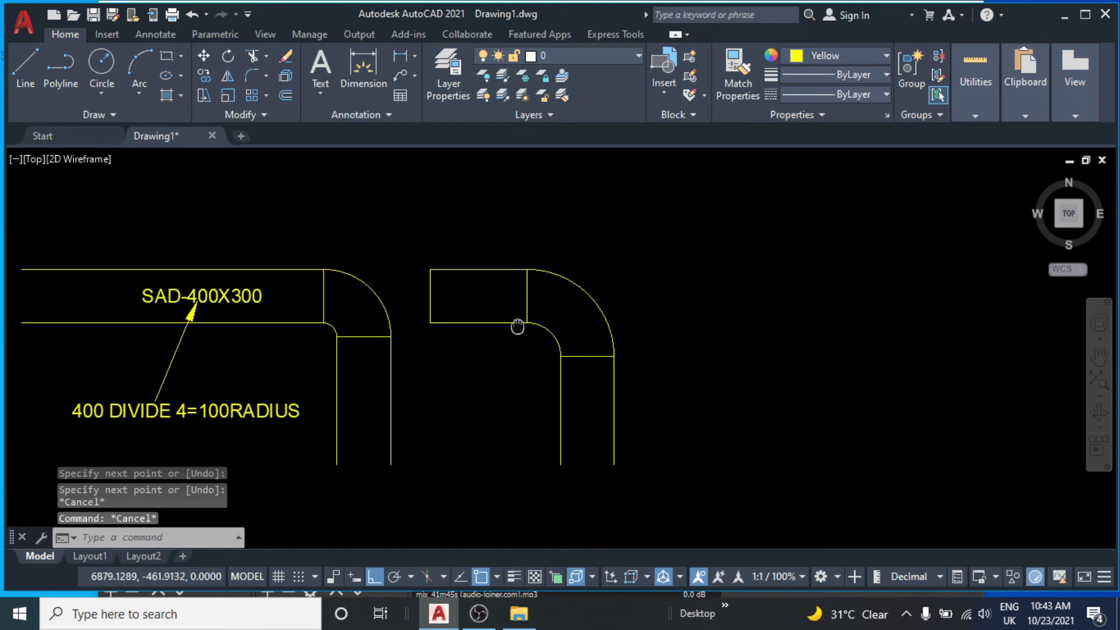
# - Copy the "400 DIVIDE 4=100RADIUS" note to the space above the original duct, with Ortho off
pyautogui.scroll(-2, 517, 326)
pyautogui.click(362, 376)
pyautogui.moveTo(344, 376); pyautogui.dragTo(393, 380, button='middle')
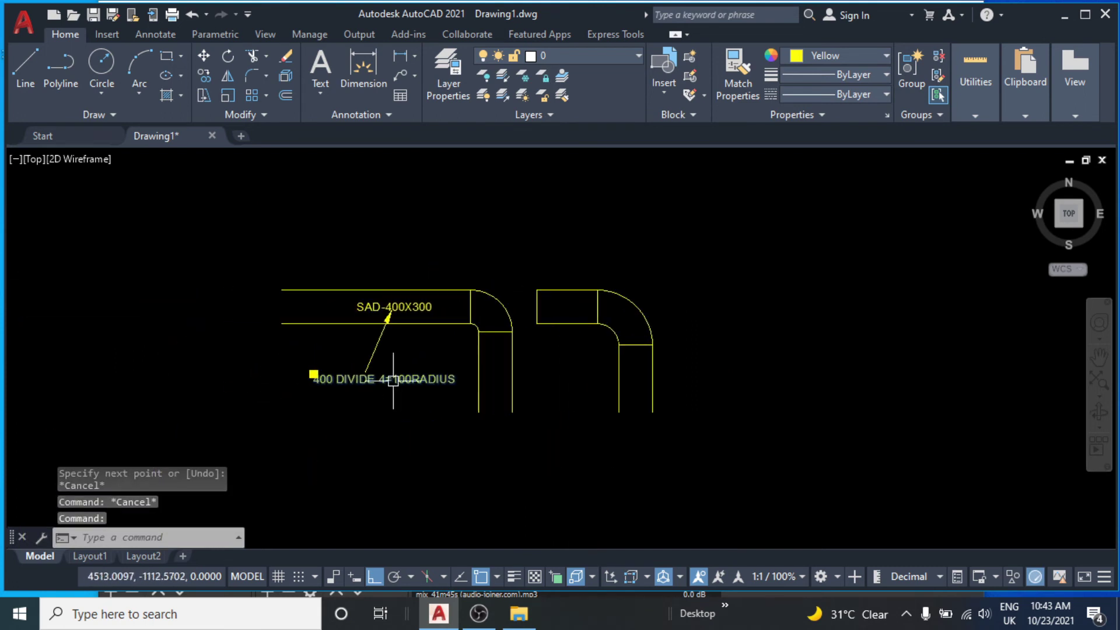
pyautogui.write('co')
pyautogui.press('Return')
pyautogui.click(313, 376)
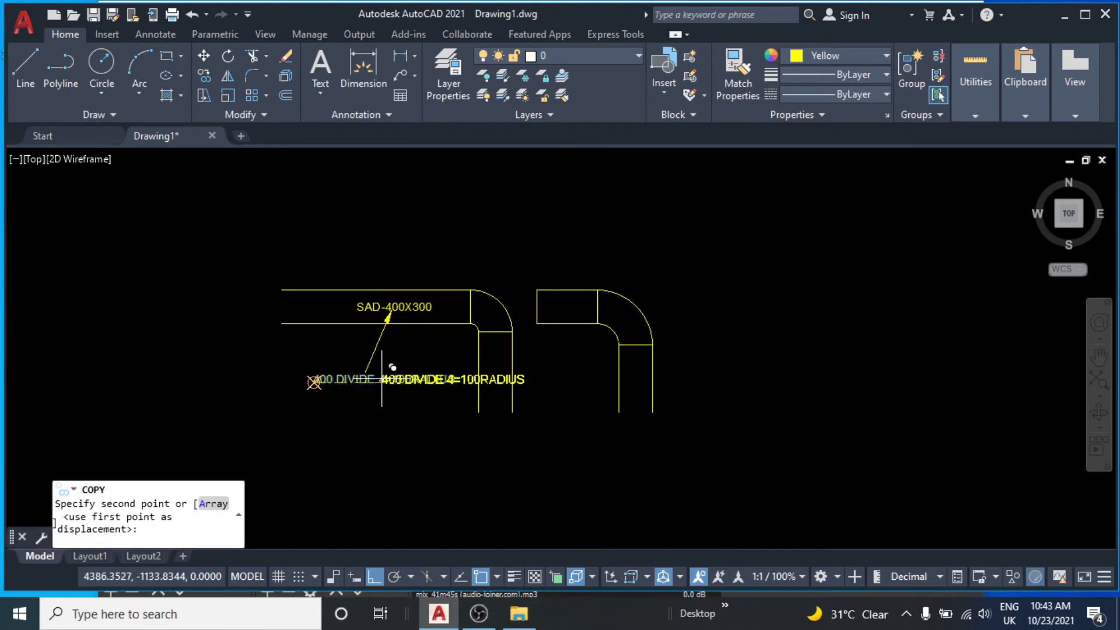
pyautogui.click(376, 575)
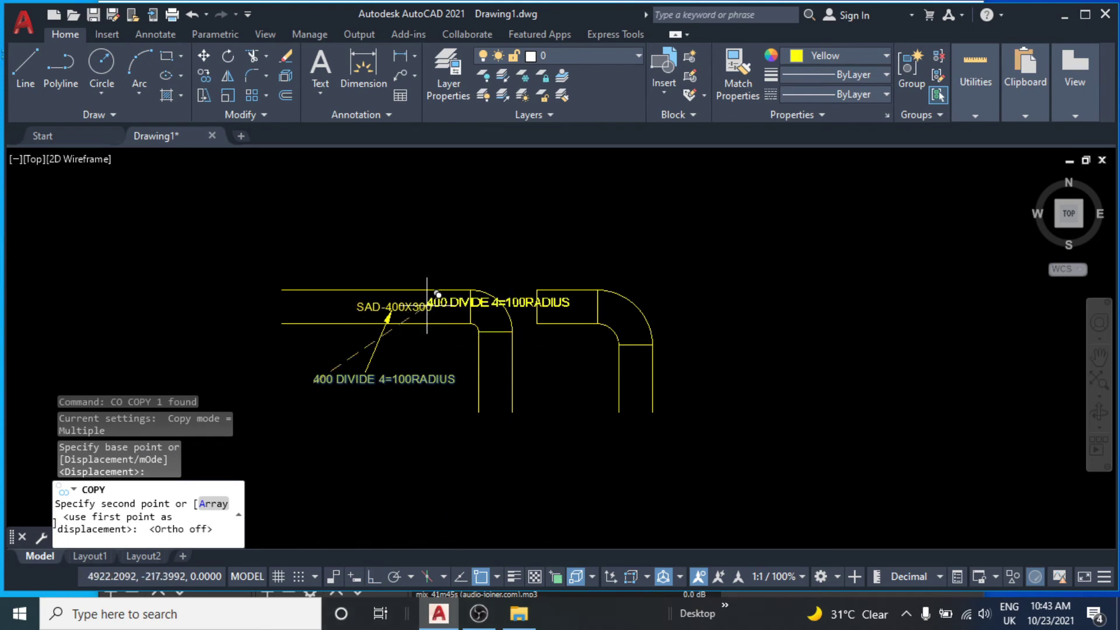
pyautogui.click(374, 264)
pyautogui.press('Escape')
# - Replace the text of the copied note above the original duct with "CORRECT"
pyautogui.click(437, 298)
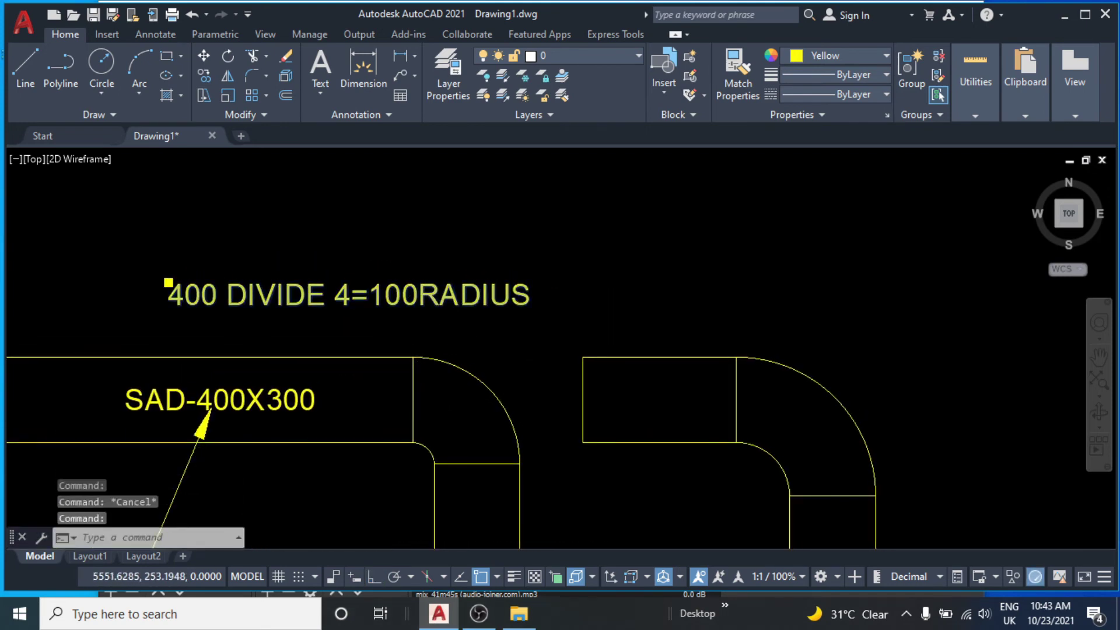
pyautogui.doubleClick(438, 298)
pyautogui.write('CR')
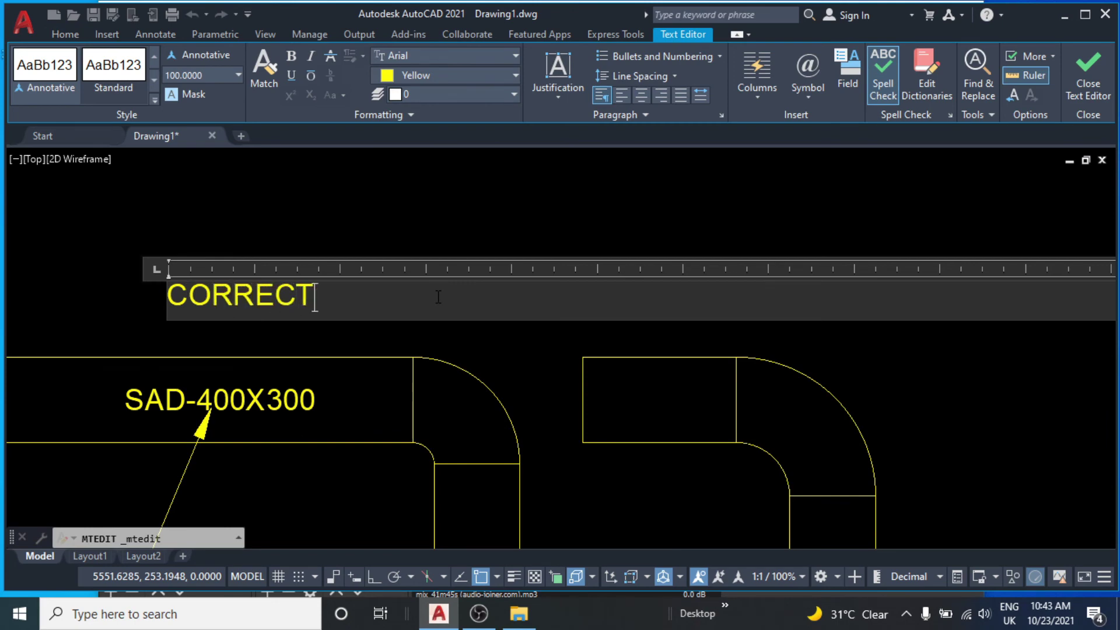
pyautogui.click(388, 517)
pyautogui.press('Escape')
pyautogui.press('Escape')
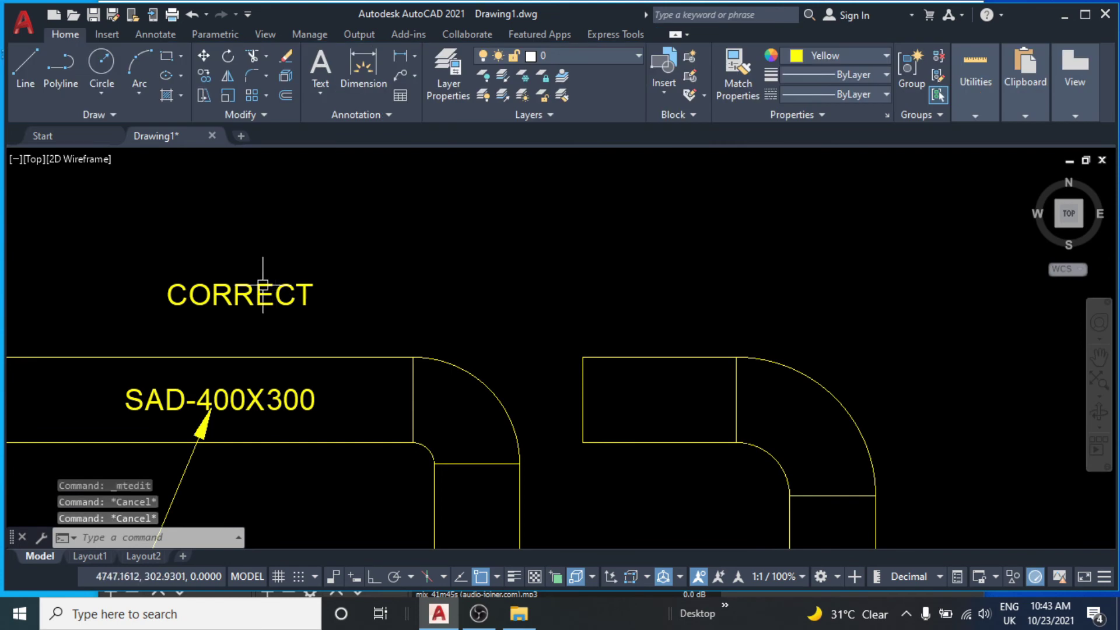
# - Copy the "CORRECT" label horizontally to above the second elbow
pyautogui.click(258, 286)
pyautogui.write('co')
pyautogui.press('Return')
pyautogui.click(255, 285)
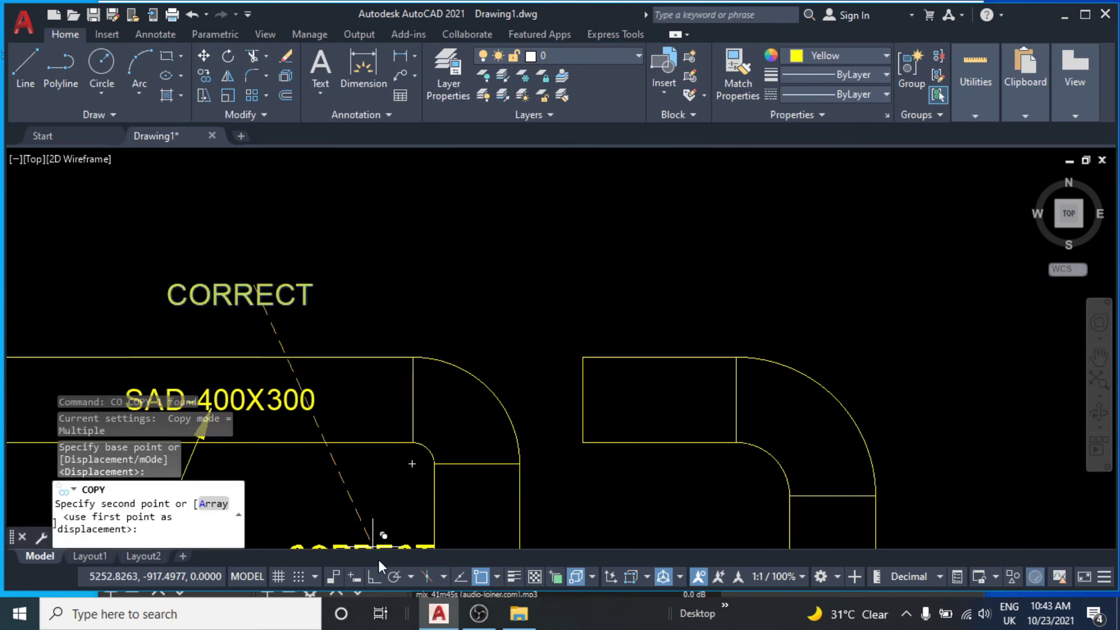
pyautogui.click(796, 260)
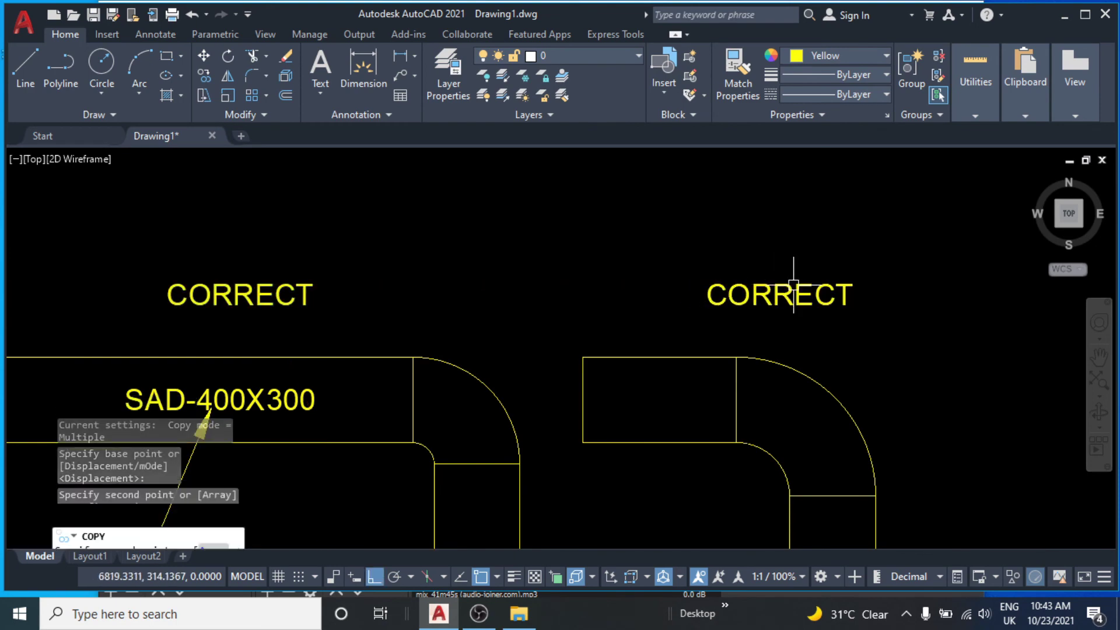
pyautogui.press('Escape')
# - Change the label above the second elbow to "WRONG"
pyautogui.doubleClick(708, 285)
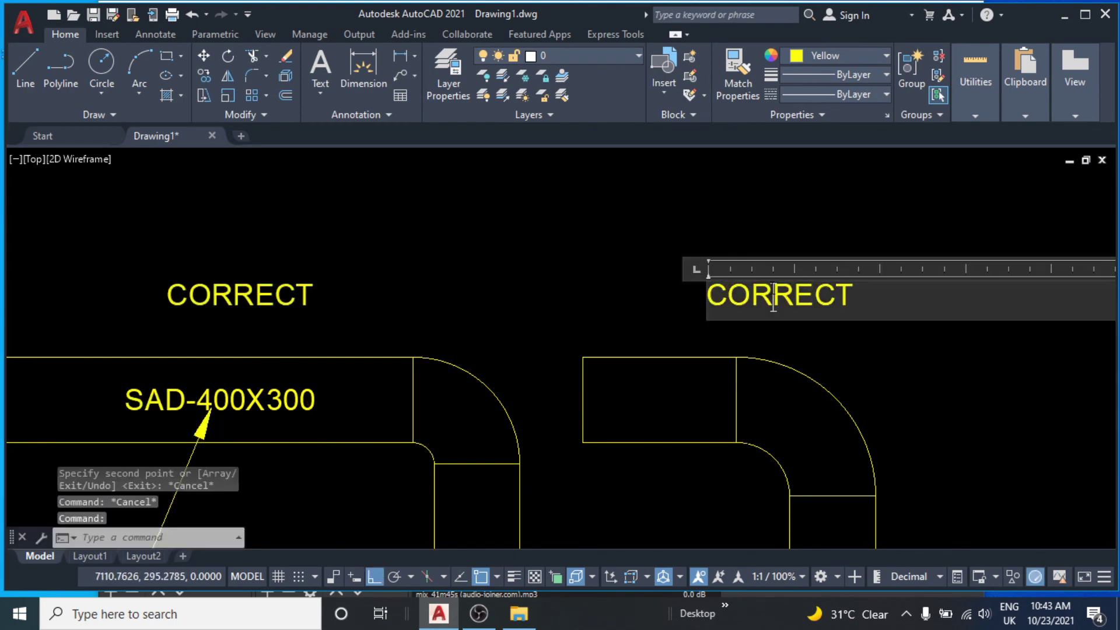
pyautogui.write('WRONG')
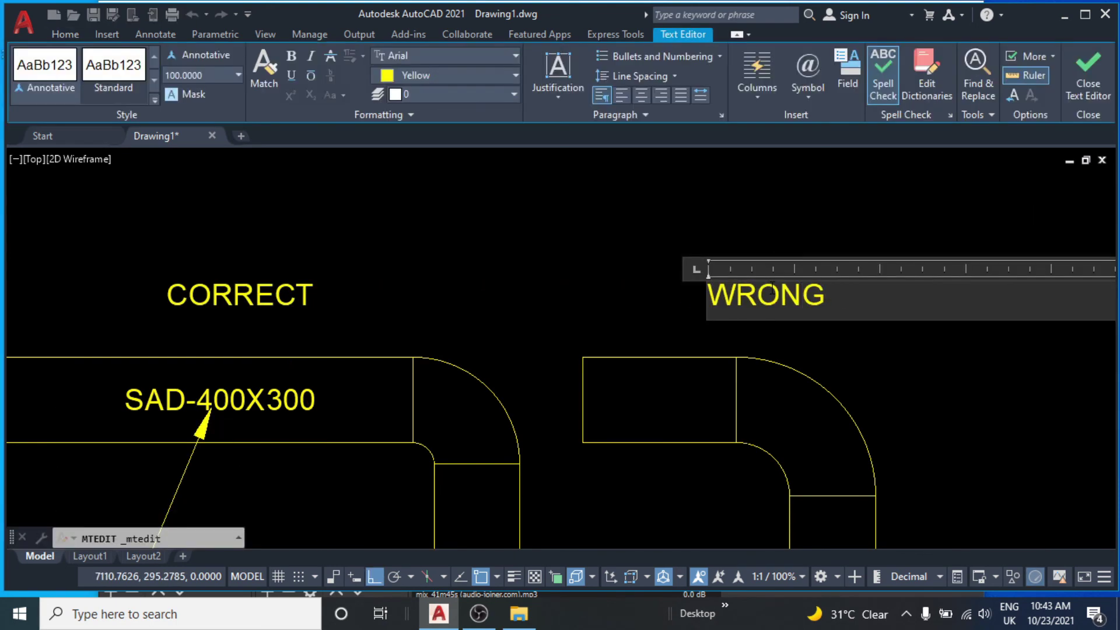
pyautogui.press('Escape')
pyautogui.press('Escape')
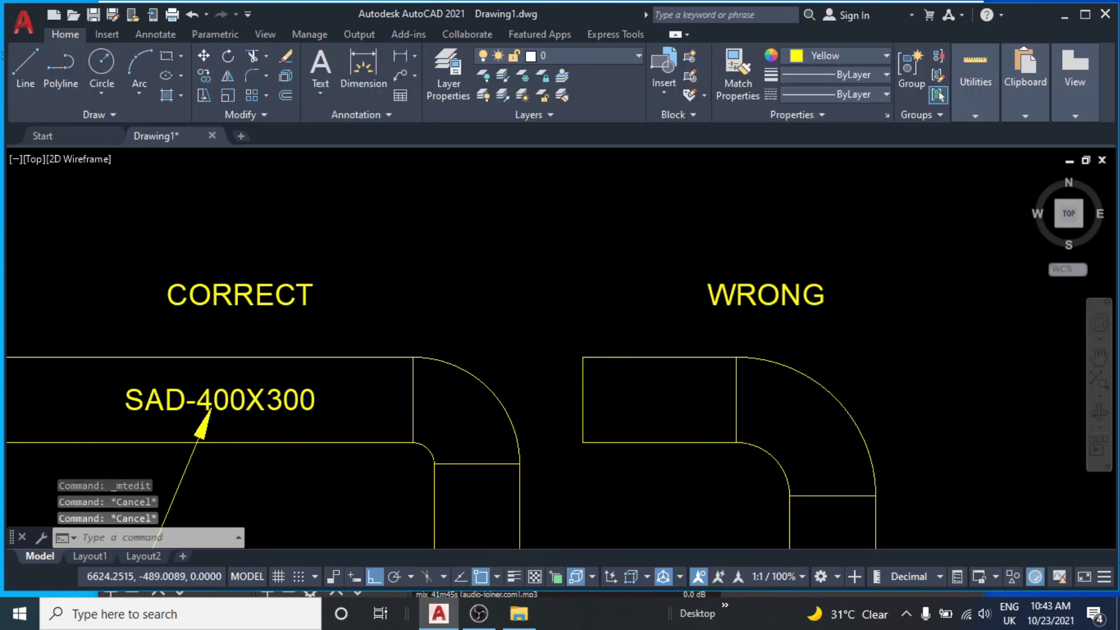
pyautogui.scroll(-2, 625, 400)
pyautogui.scroll(2, 625, 400)
pyautogui.scroll(-1, 619, 362)
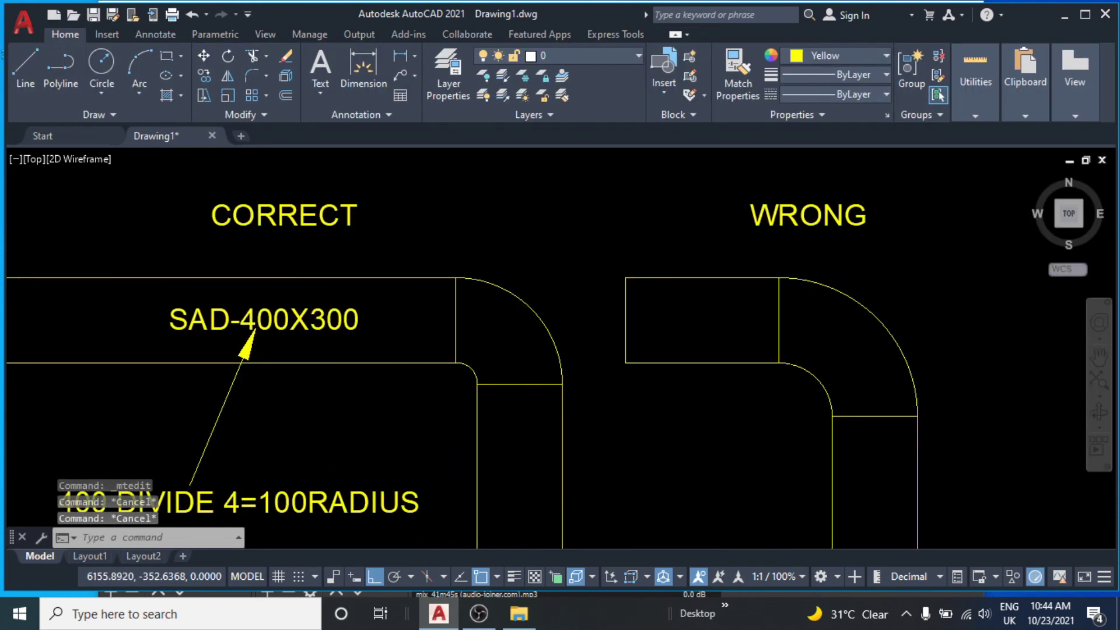
pyautogui.scroll(-1, 610, 353)
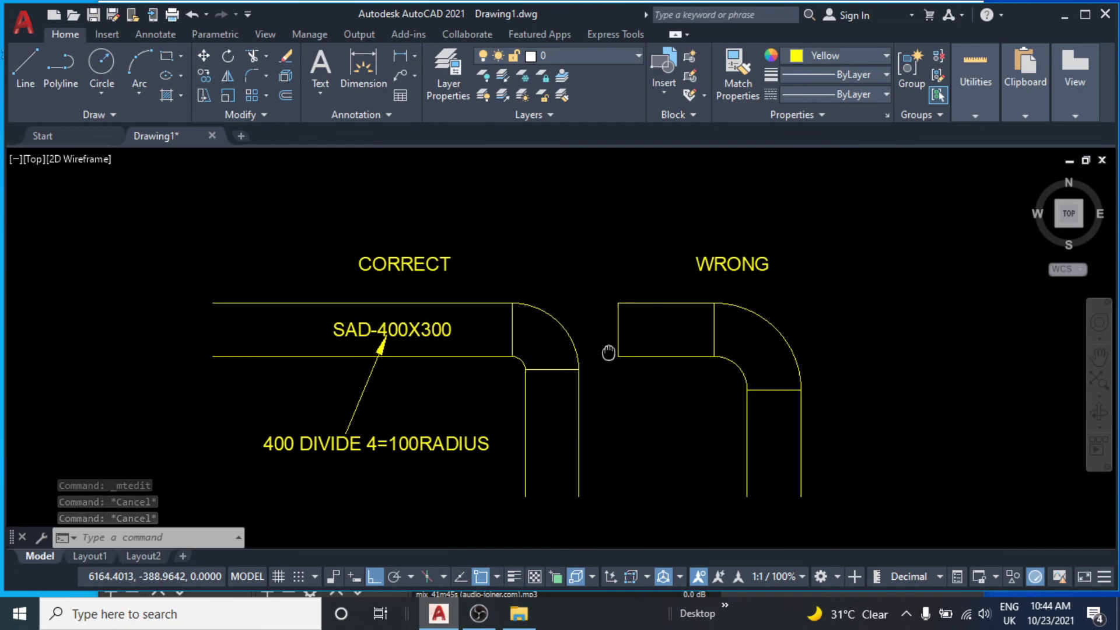